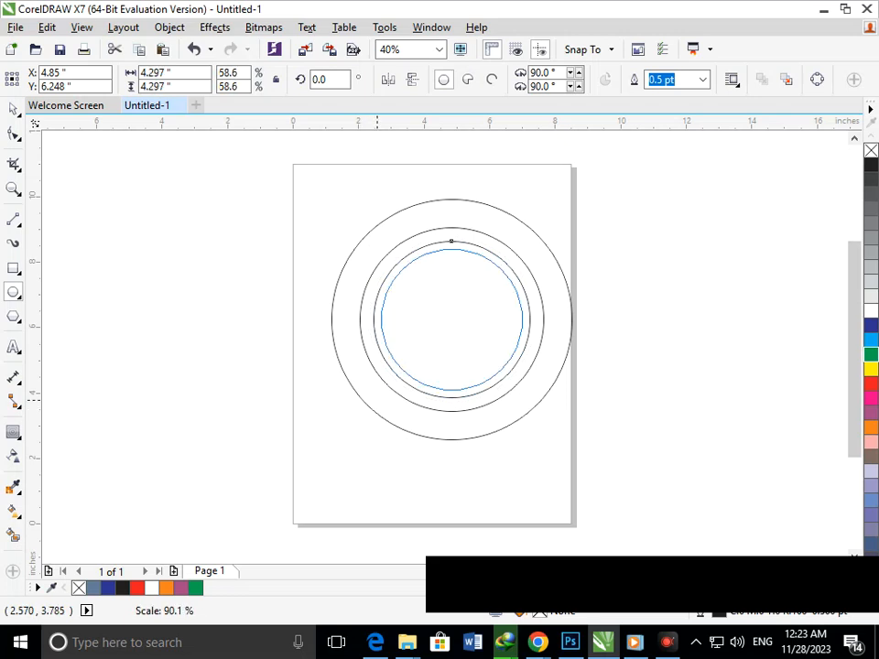
# Add two smaller concentric circle copies inside the existing circles, about 3.91 and 2.04 inches in diameter
pyautogui.rightClick(380, 398)
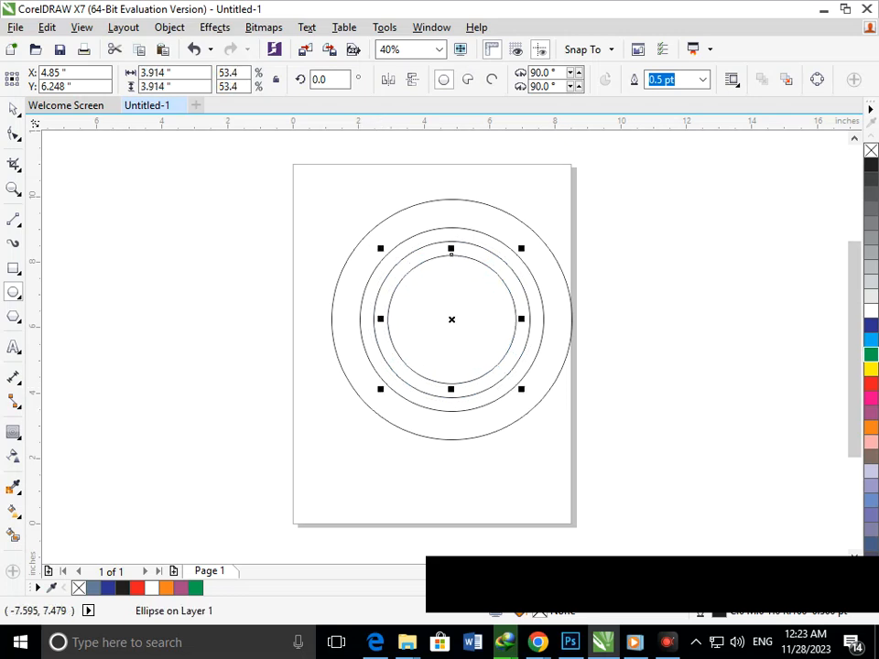
pyautogui.click(13, 109)
pyautogui.click(170, 314)
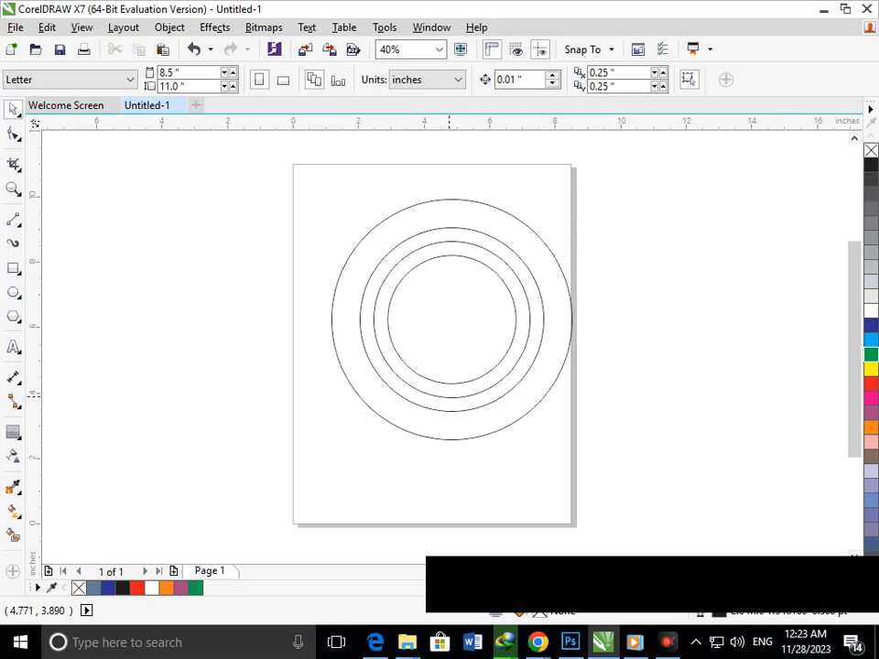
pyautogui.click(446, 382)
pyautogui.moveTo(379, 392); pyautogui.dragTo(411, 365)
pyautogui.rightClick(410, 365)
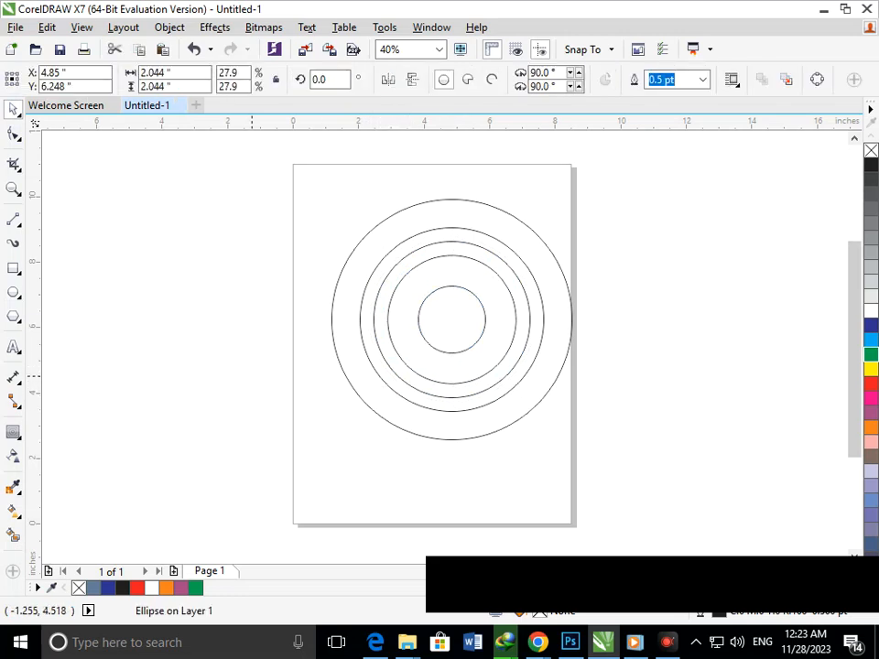
pyautogui.click(252, 375)
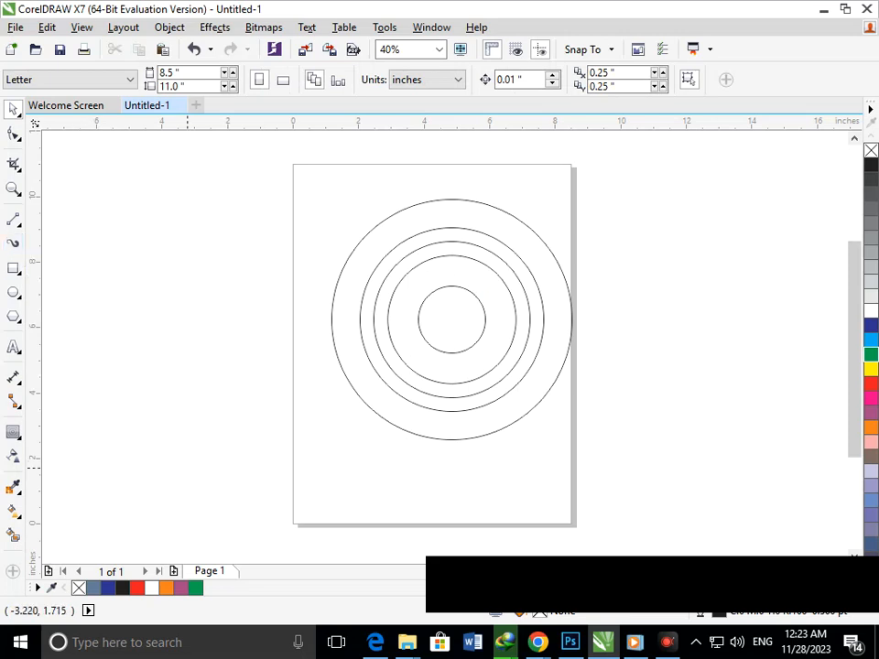
# Draw a vertical line at the third circle's left edge and stretch it beyond the page to about 11.5 inches tall
pyautogui.click(14, 220)
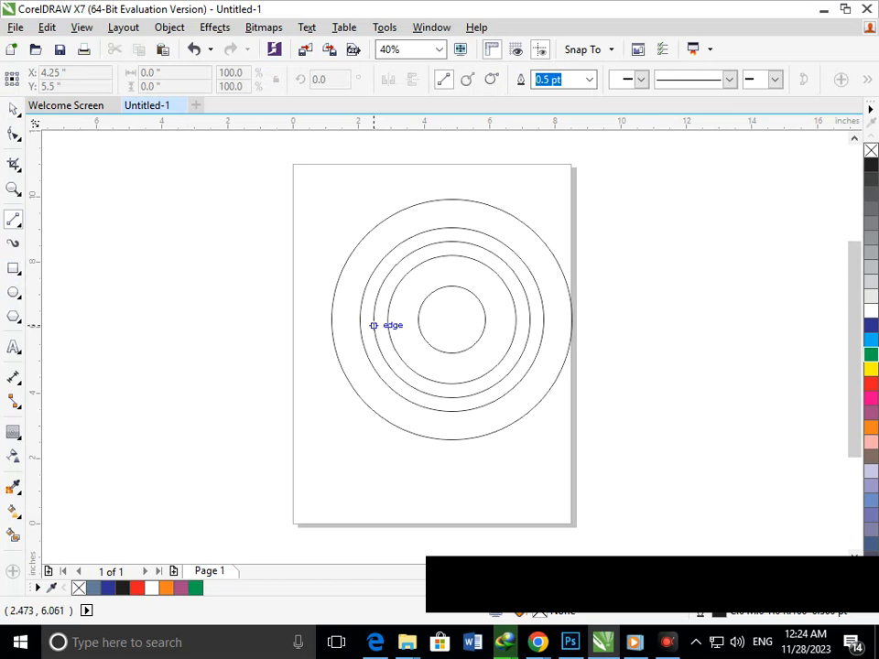
pyautogui.moveTo(372, 319)
pyautogui.mouseDown()
pyautogui.moveTo(396, 481)
pyautogui.moveTo(389, 525)
pyautogui.moveTo(372, 532)
pyautogui.mouseUp()
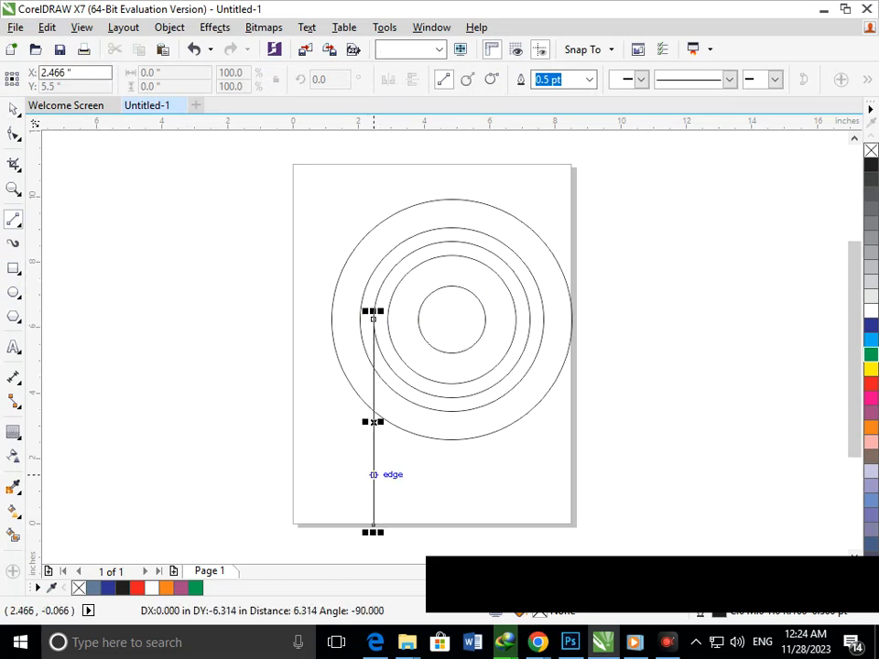
pyautogui.click(375, 308)
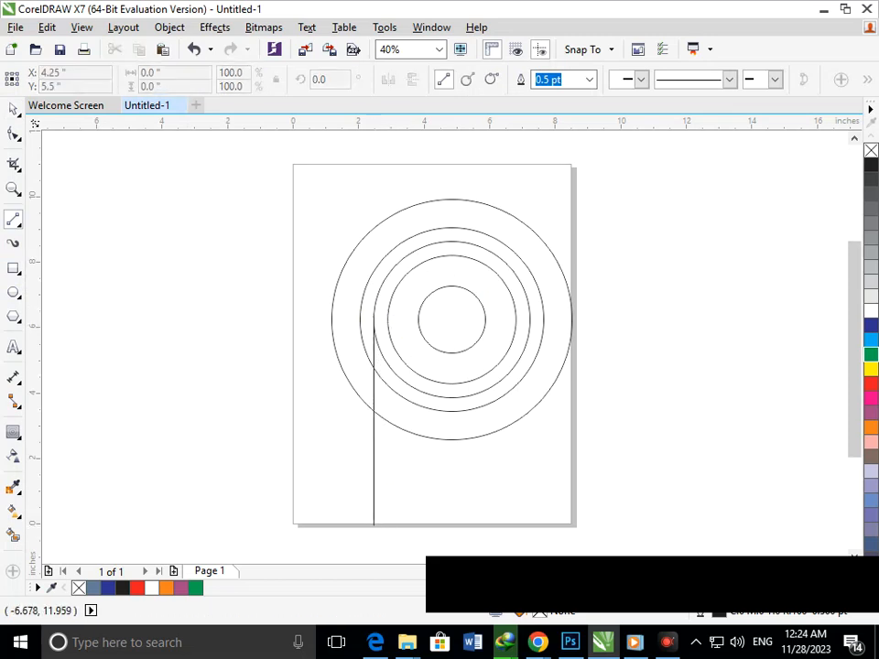
pyautogui.click(13, 109)
pyautogui.click(372, 462)
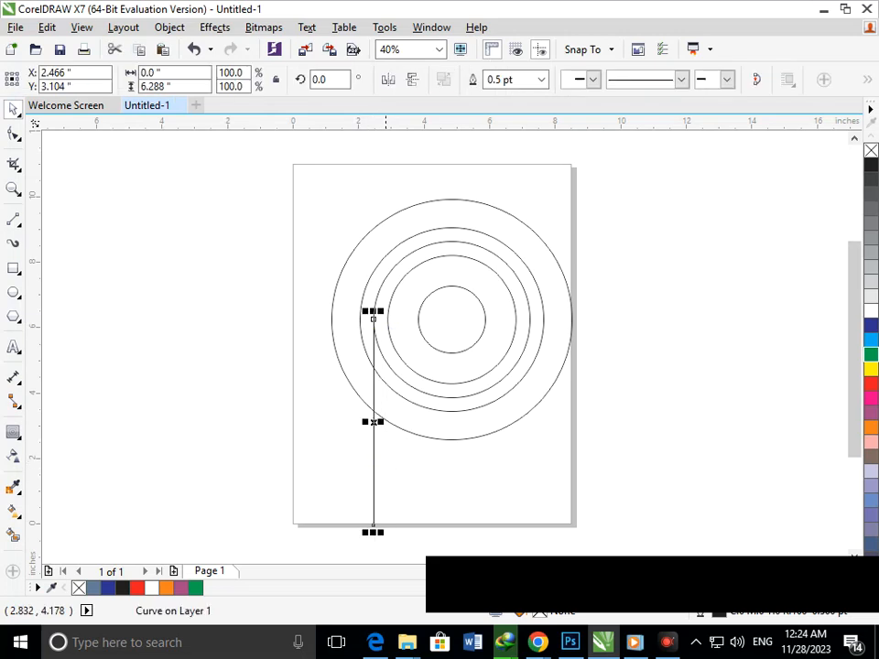
pyautogui.moveTo(372, 313); pyautogui.dragTo(371, 142)
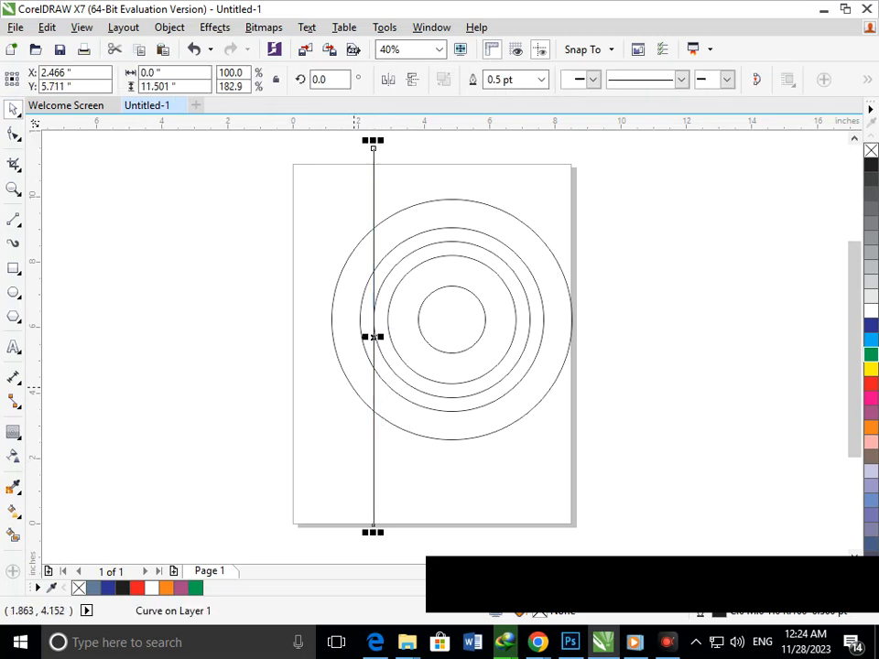
# Move and duplicate the line into seven verticals between the fourth circle's left edge and the innermost circle's right edge
pyautogui.moveTo(373, 337); pyautogui.dragTo(417, 314)
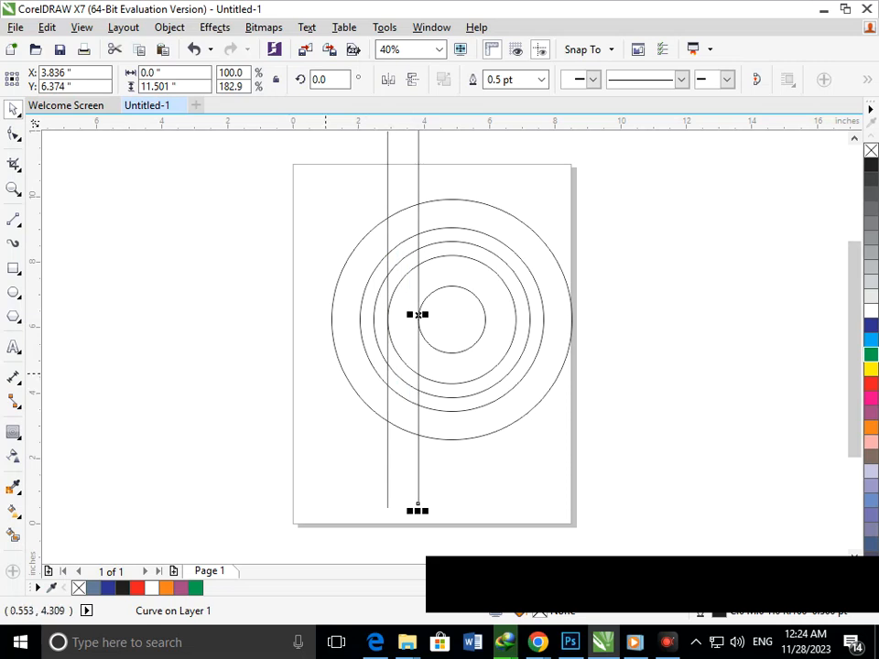
pyautogui.moveTo(420, 314); pyautogui.dragTo(483, 311)
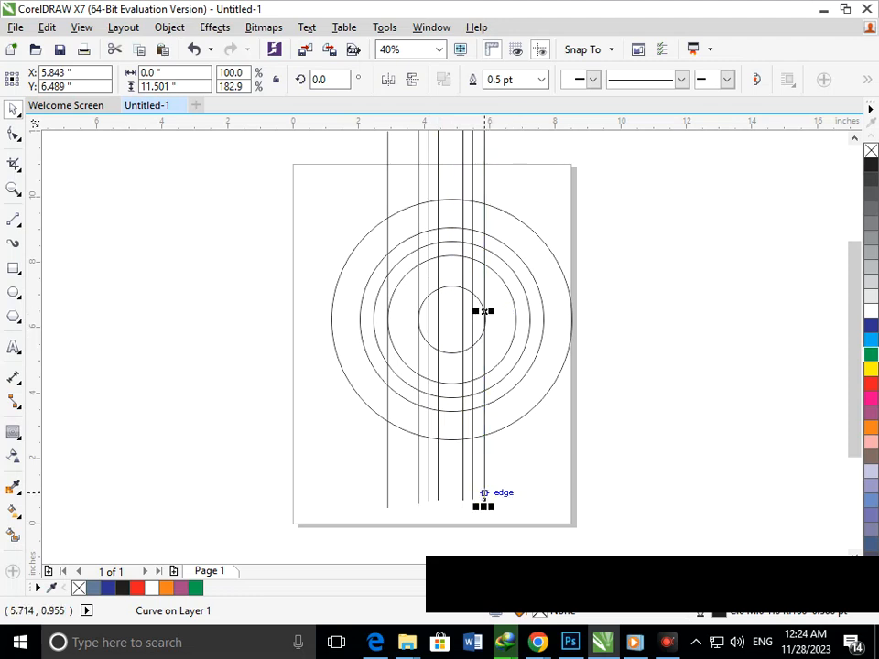
# Rotate a line copy to horizontal and duplicate it into four horizontal guides across and just below the innermost circle
pyautogui.click(484, 494)
pyautogui.moveTo(466, 510); pyautogui.dragTo(280, 320)
pyautogui.click(280, 402)
pyautogui.click(494, 311)
pyautogui.click(492, 309)
pyautogui.moveTo(486, 309); pyautogui.dragTo(451, 312)
pyautogui.rightClick(453, 365)
pyautogui.keyDown('shift'); pyautogui.click(521, 354); pyautogui.keyUp('shift')
pyautogui.rightClick(452, 311)
pyautogui.click(753, 402)
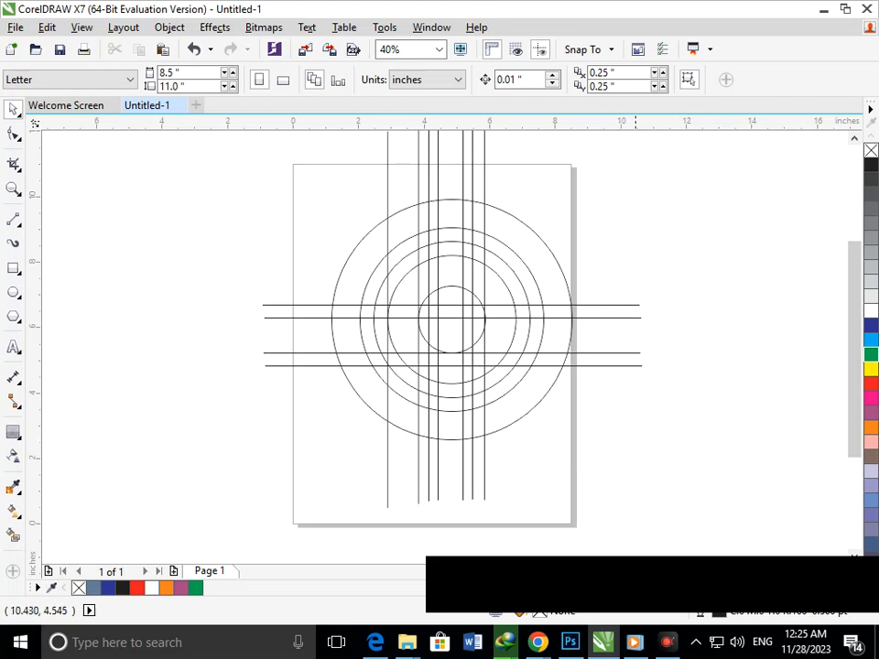
# Create a copy of the topmost horizontal line rotated to 330 degrees, running diagonally across the innermost circle
pyautogui.click(621, 305)
pyautogui.click(621, 305)
pyautogui.moveTo(256, 313); pyautogui.dragTo(334, 507)
pyautogui.rightClick(334, 507)
pyautogui.click(341, 495)
pyautogui.moveTo(357, 467); pyautogui.dragTo(351, 498)
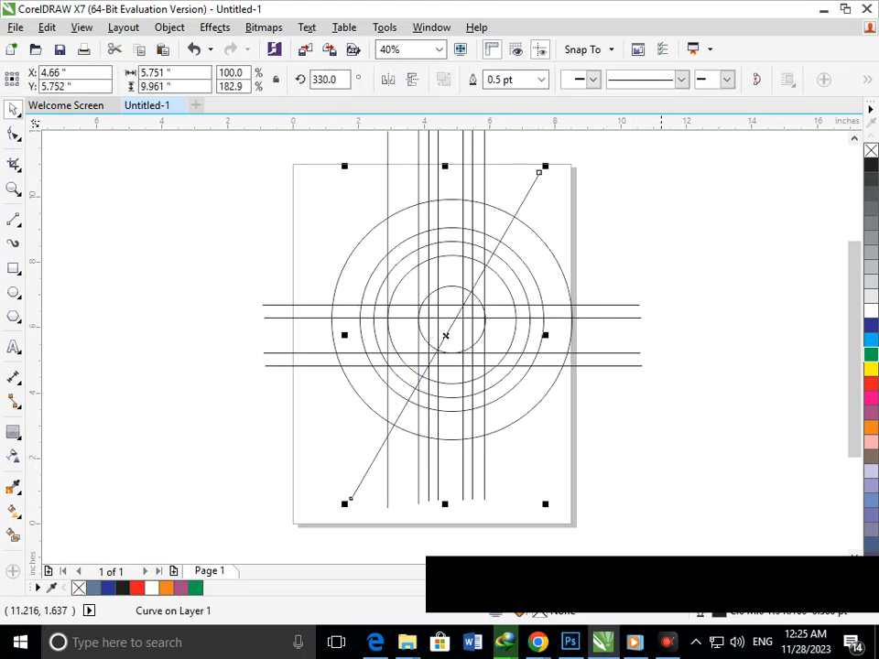
pyautogui.click(606, 532)
# Smart Fill the outer ring's left arc in blue-grey without outline, ending at the second vertical line above and below
pyautogui.click(13, 536)
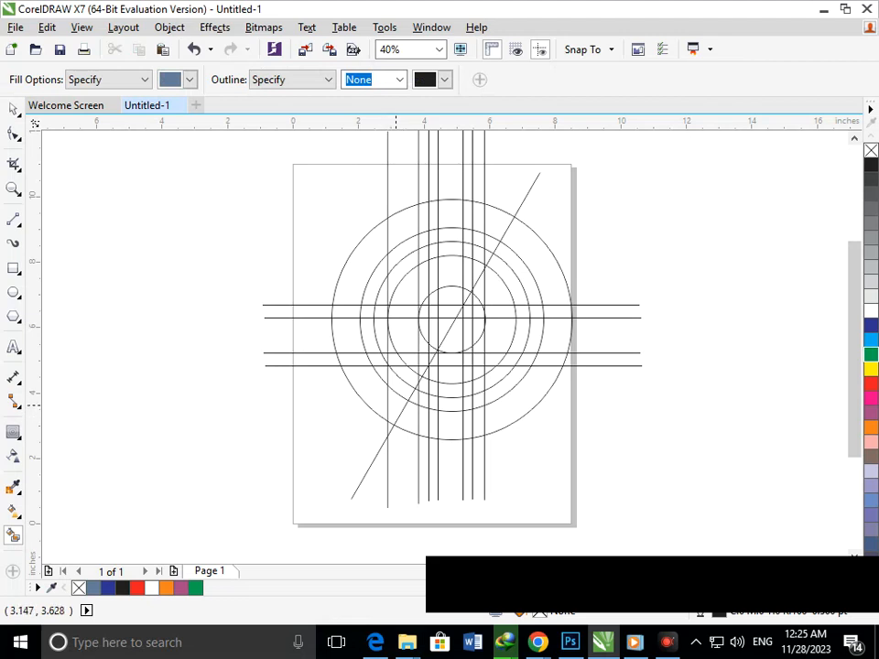
pyautogui.click(395, 405)
pyautogui.click(411, 418)
pyautogui.click(368, 402)
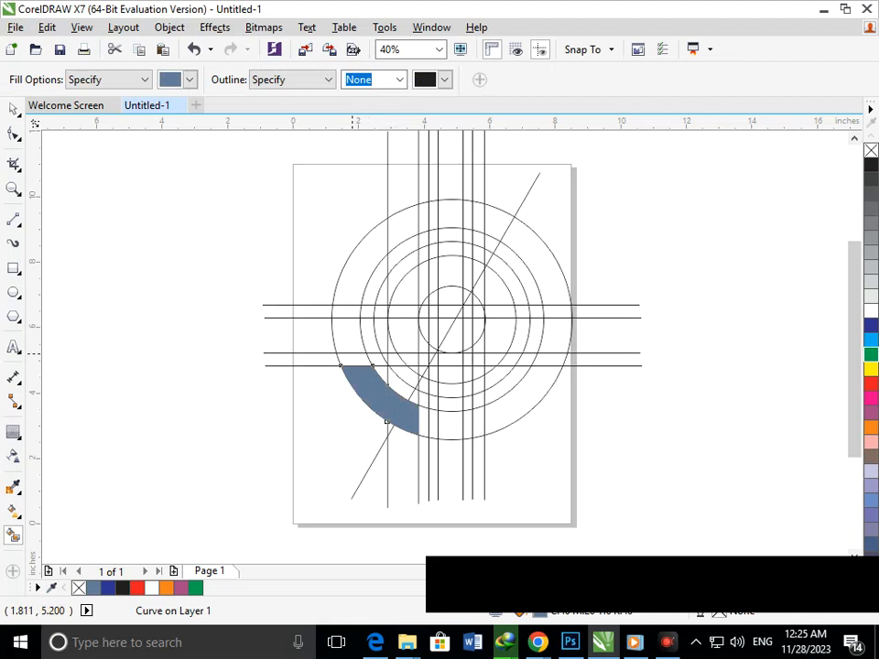
pyautogui.click(352, 361)
pyautogui.click(348, 335)
pyautogui.click(346, 311)
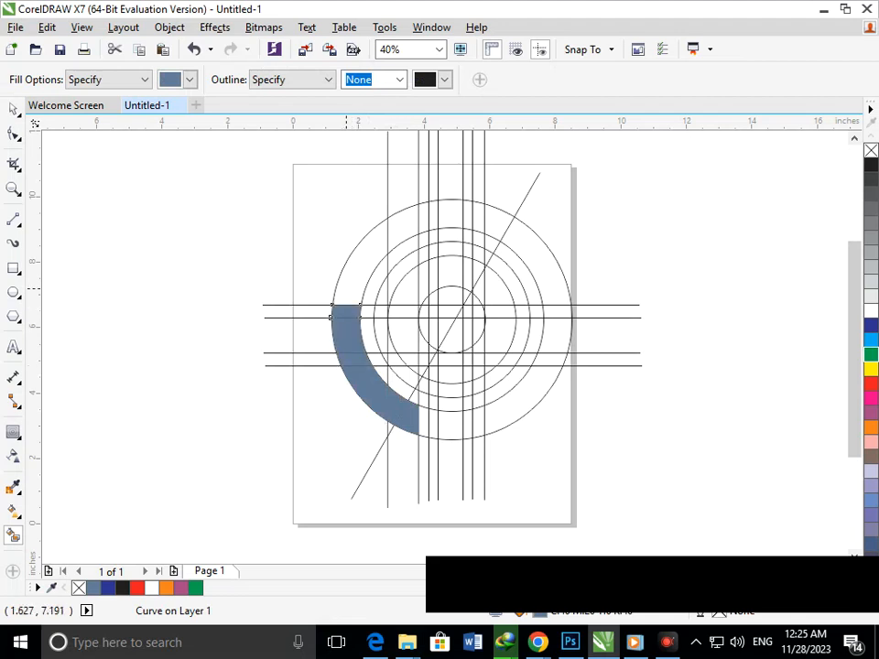
pyautogui.click(333, 301)
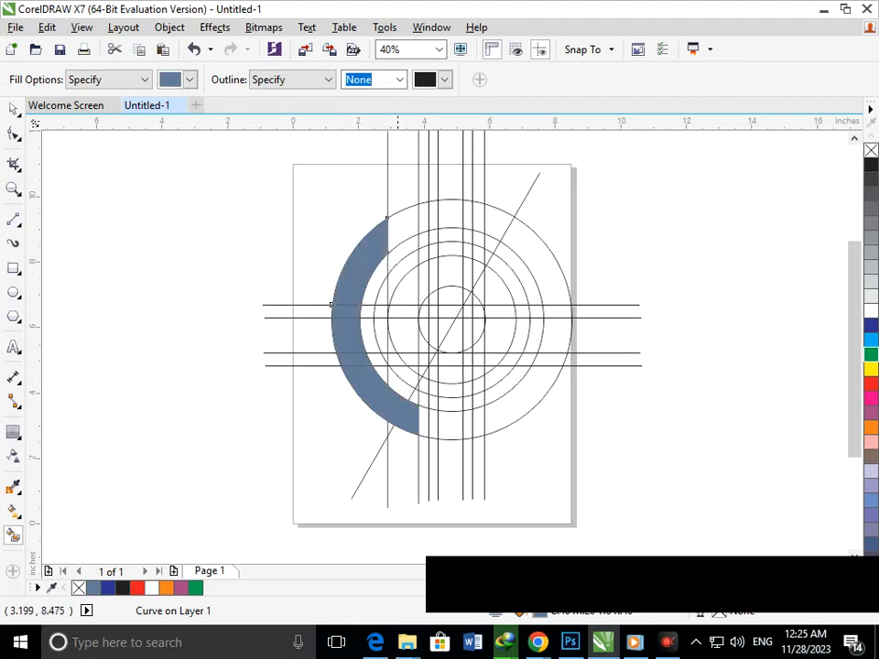
pyautogui.click(400, 233)
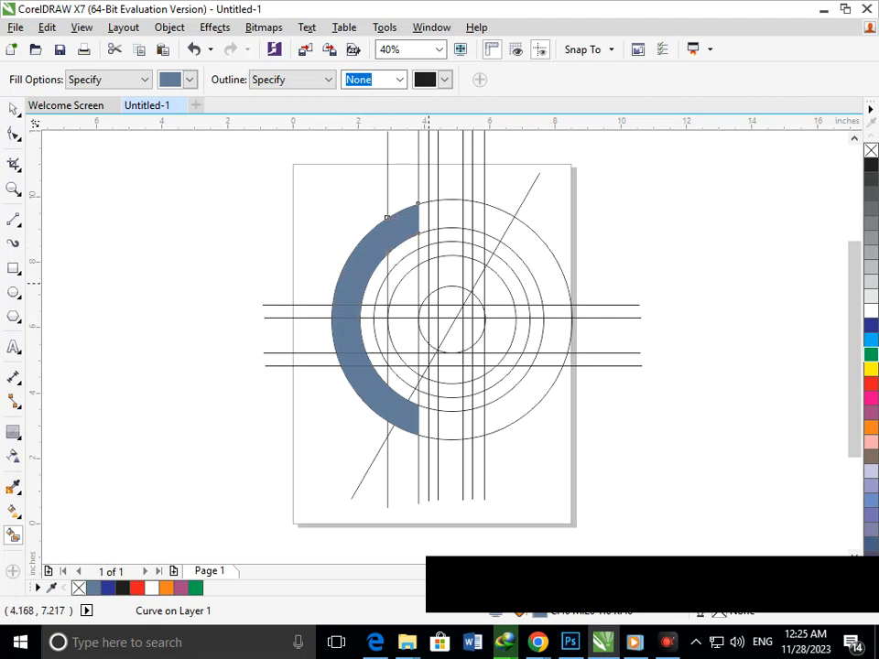
# Smart Fill the P's stem between the first two vertical lines, from the fourth circle's arc down to the outer ring
pyautogui.click(417, 267)
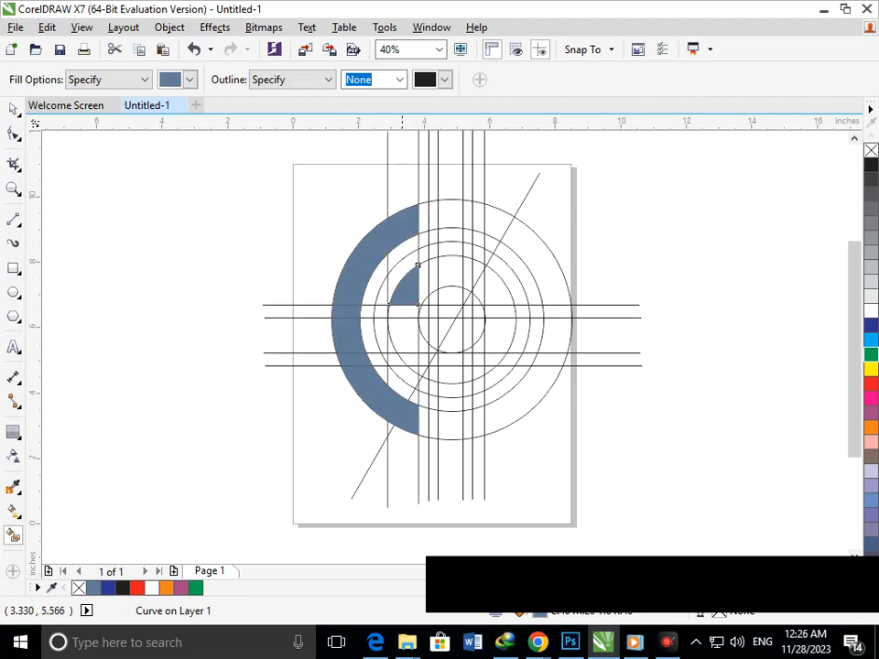
pyautogui.click(404, 314)
pyautogui.click(400, 342)
pyautogui.click(390, 347)
pyautogui.click(397, 361)
pyautogui.click(415, 358)
pyautogui.click(413, 379)
pyautogui.click(408, 389)
pyautogui.click(412, 375)
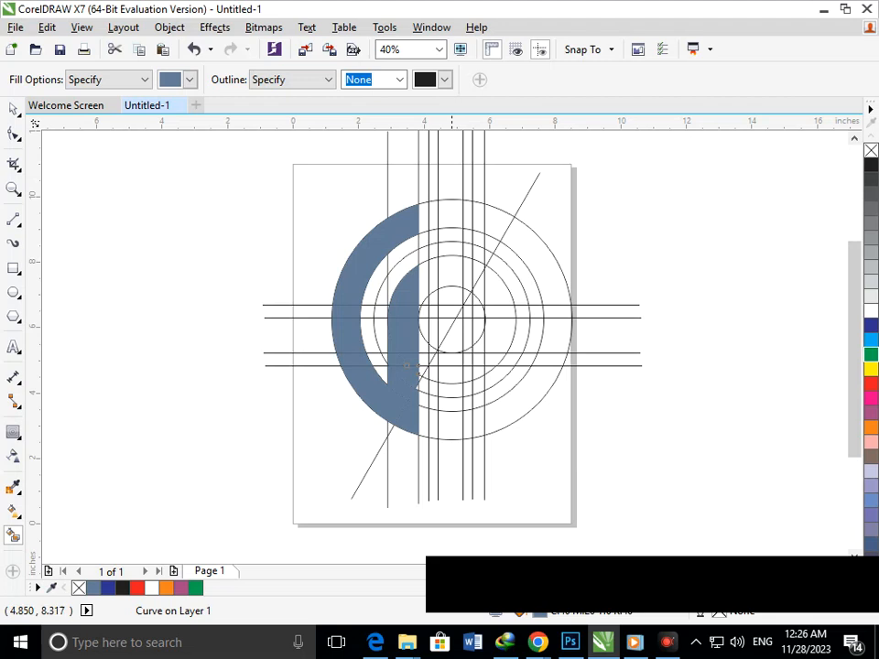
# Smart Fill the upper central bar down to the top horizontal line and the innermost circle's lower half between the middle horizontals
pyautogui.click(449, 249)
pyautogui.click(451, 270)
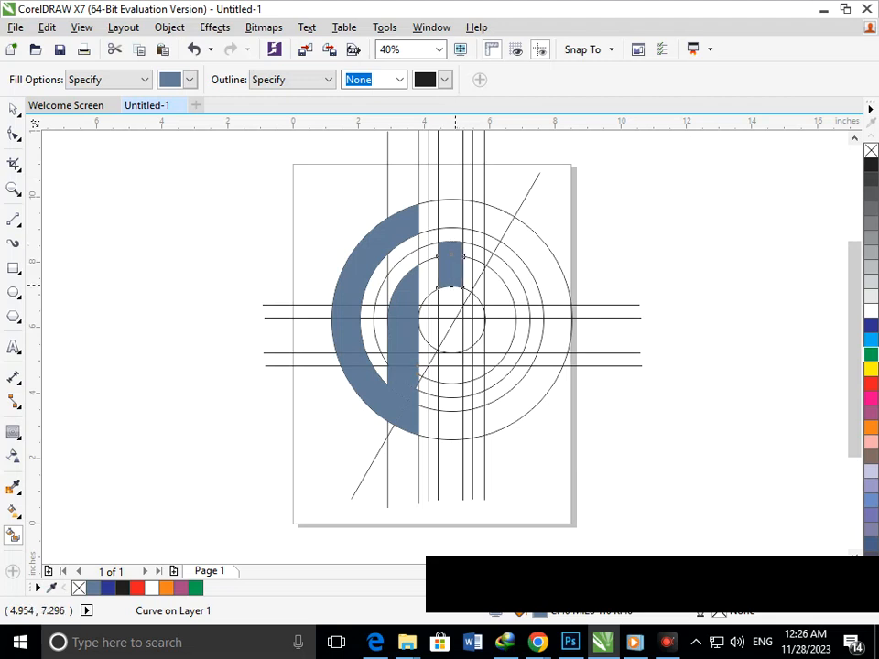
pyautogui.click(449, 297)
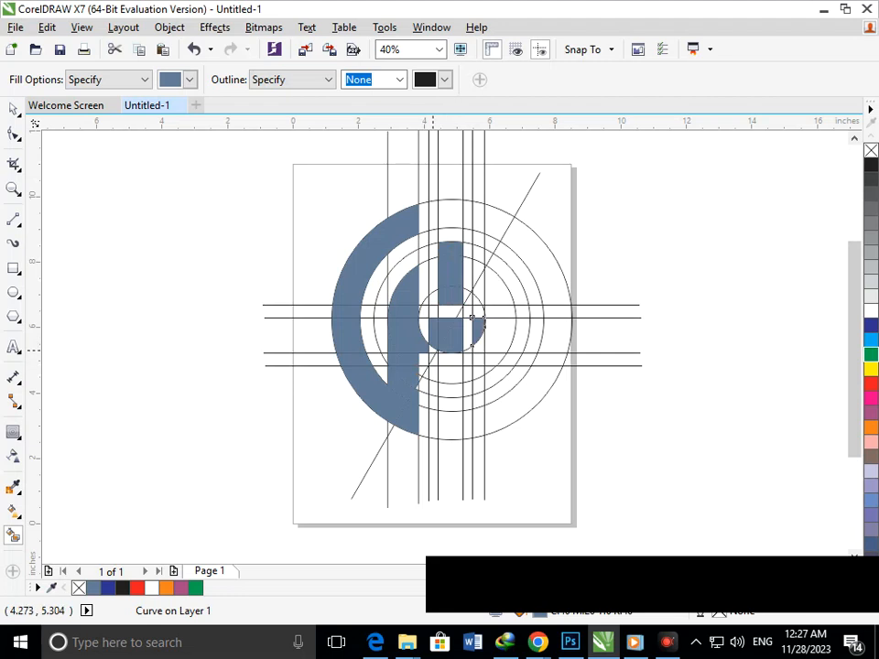
pyautogui.click(432, 350)
pyautogui.click(426, 330)
pyautogui.click(468, 332)
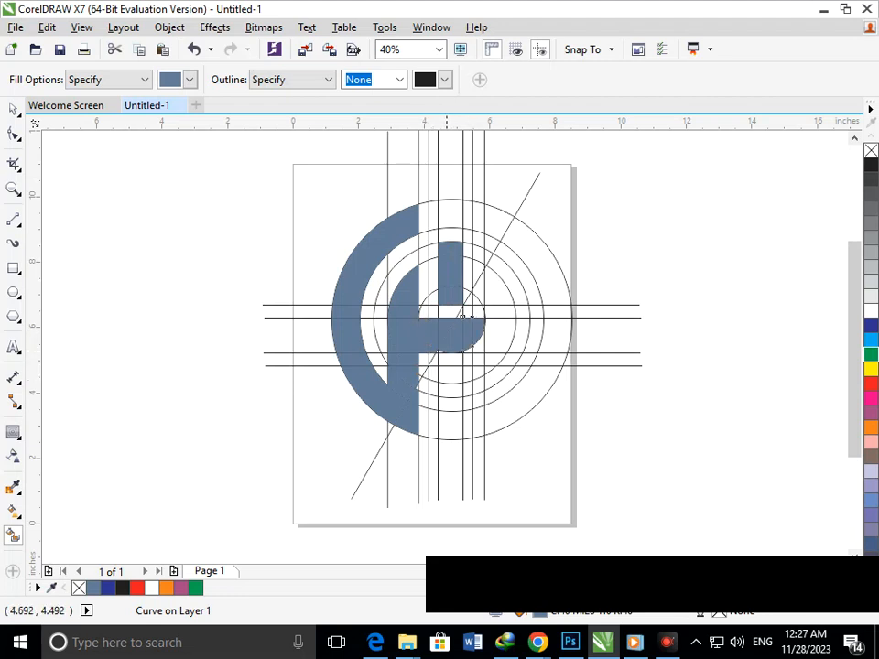
# Smart Fill the lower central bar and the outer ring's right arc, plus the ring's top block between the central verticals
pyautogui.click(450, 419)
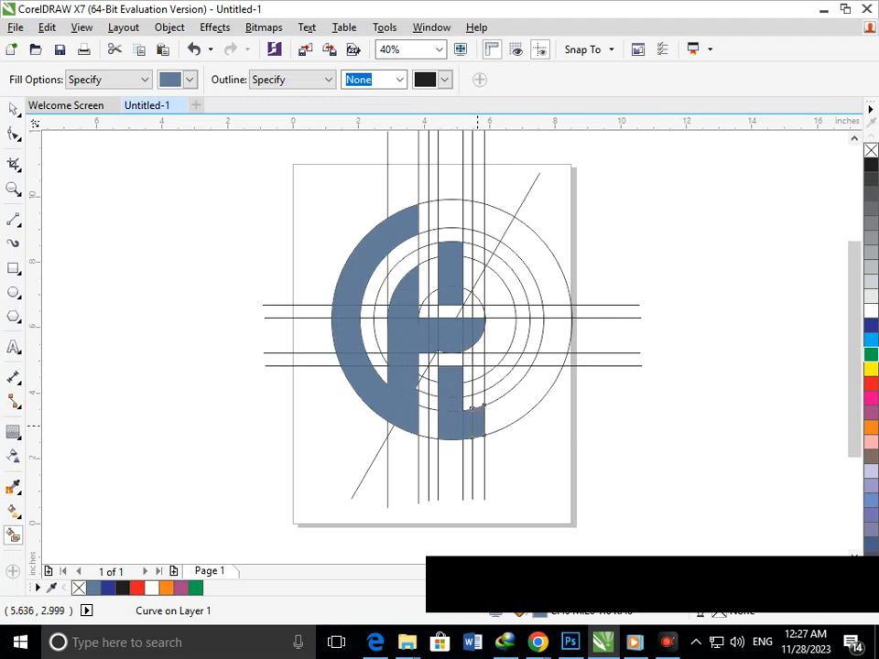
pyautogui.click(526, 375)
pyautogui.click(552, 313)
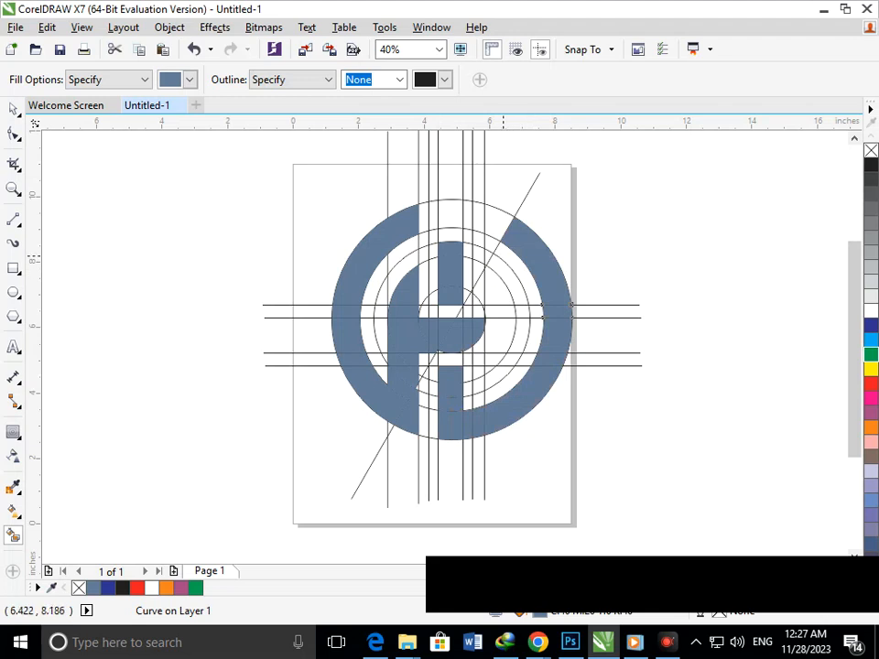
pyautogui.click(494, 224)
pyautogui.click(453, 216)
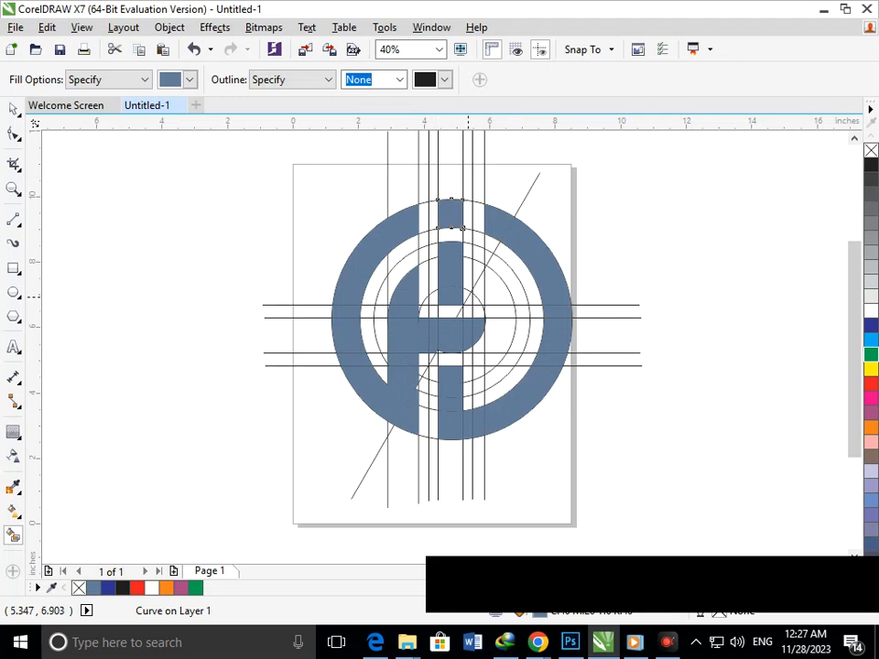
# Smart Fill the small wedge beside the diagonal line and extend the P's upper-left arc to the third vertical line
pyautogui.click(478, 268)
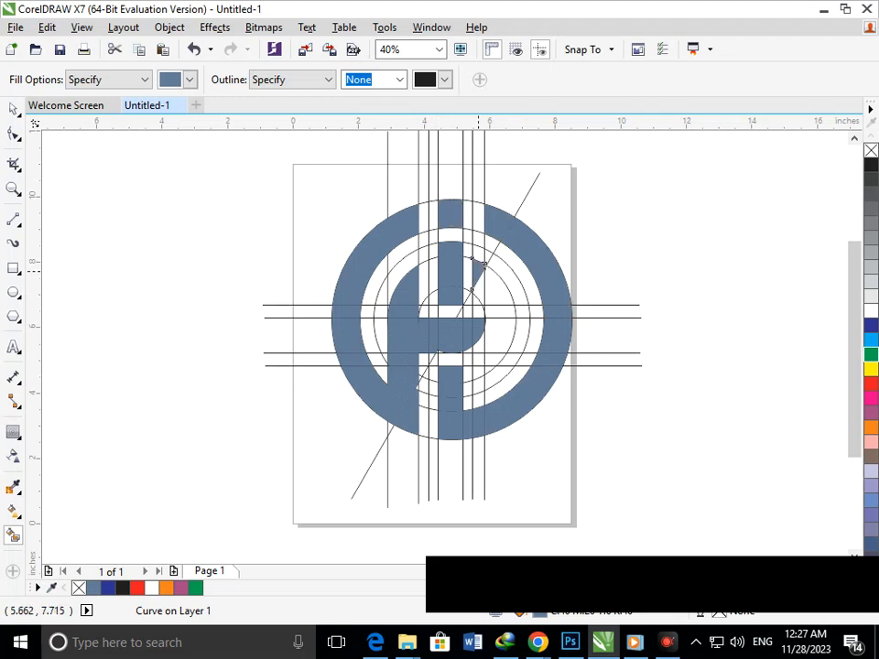
pyautogui.scroll(4, 507, 256)
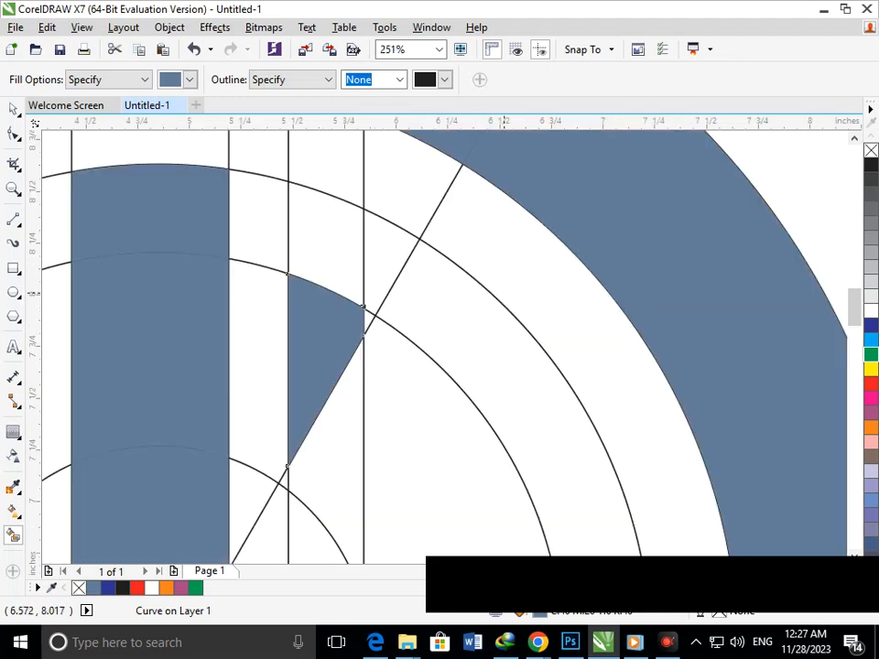
pyautogui.scroll(-4, 383, 317)
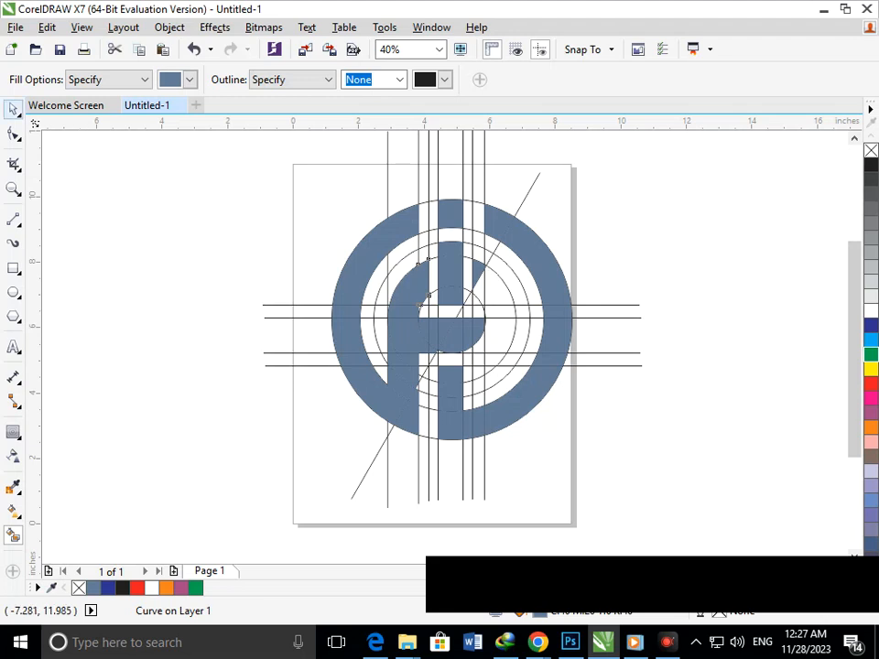
# Delete the third and fourth circle outlines and the horizontal guide lines
pyautogui.click(13, 109)
pyautogui.click(151, 267)
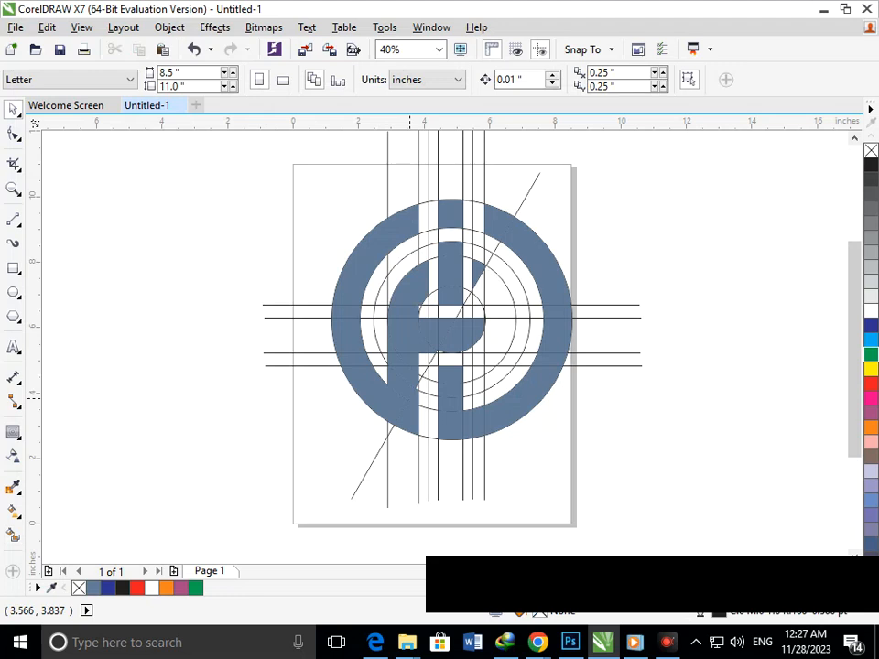
pyautogui.click(513, 310)
pyautogui.click(516, 306)
pyautogui.click(518, 304)
pyautogui.press('Delete')
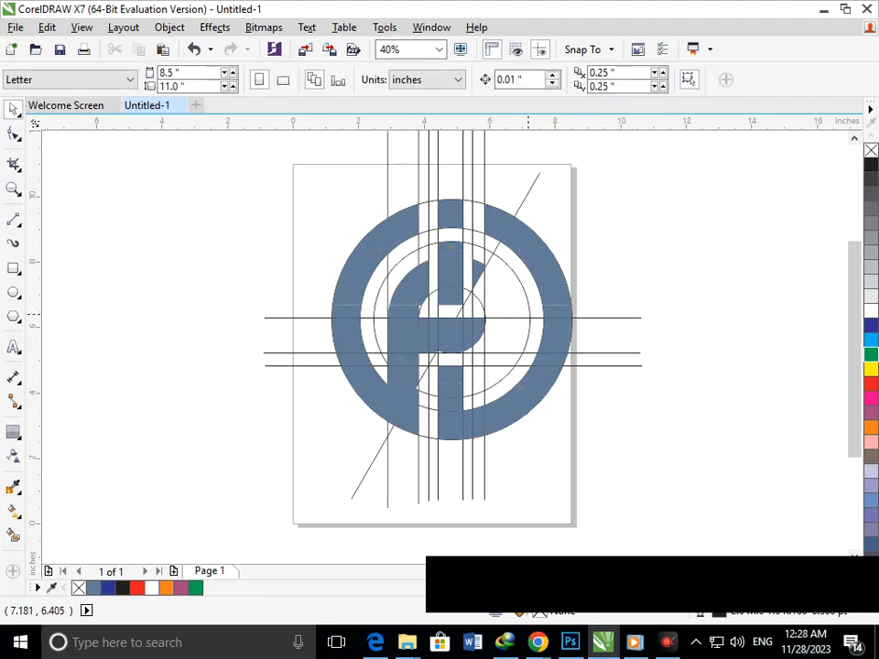
pyautogui.click(529, 316)
pyautogui.press('Delete')
pyautogui.click(526, 314)
pyautogui.click(524, 318)
pyautogui.press('Delete')
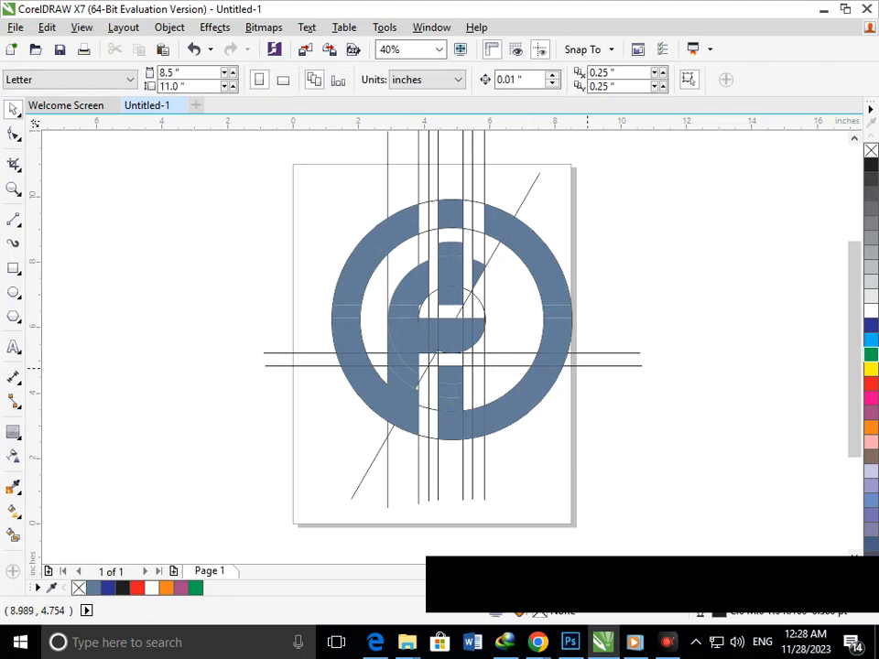
pyautogui.click(598, 353)
pyautogui.press('Delete')
# Delete the seven vertical guide lines and the diagonal line
pyautogui.click(465, 448)
pyautogui.press('Delete')
pyautogui.click(472, 459)
pyautogui.press('Delete')
pyautogui.click(483, 464)
pyautogui.press('Delete')
pyautogui.click(427, 481)
pyautogui.press('Delete')
pyautogui.click(419, 482)
pyautogui.press('Delete')
pyautogui.click(438, 479)
pyautogui.press('Delete')
pyautogui.click(385, 467)
pyautogui.press('Delete')
pyautogui.click(370, 466)
pyautogui.press('Delete')
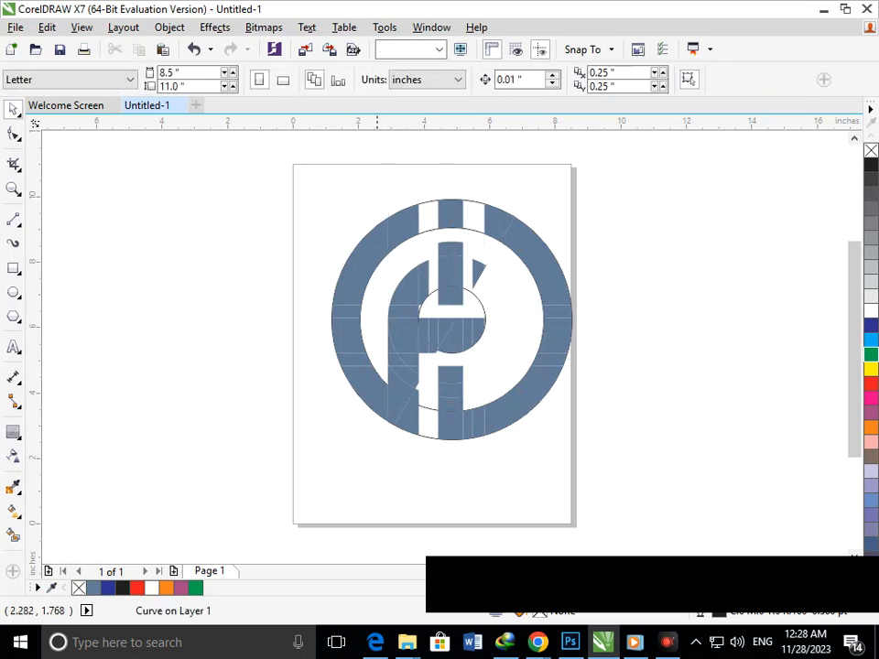
# Delete the outermost circle's outline
pyautogui.click(420, 200)
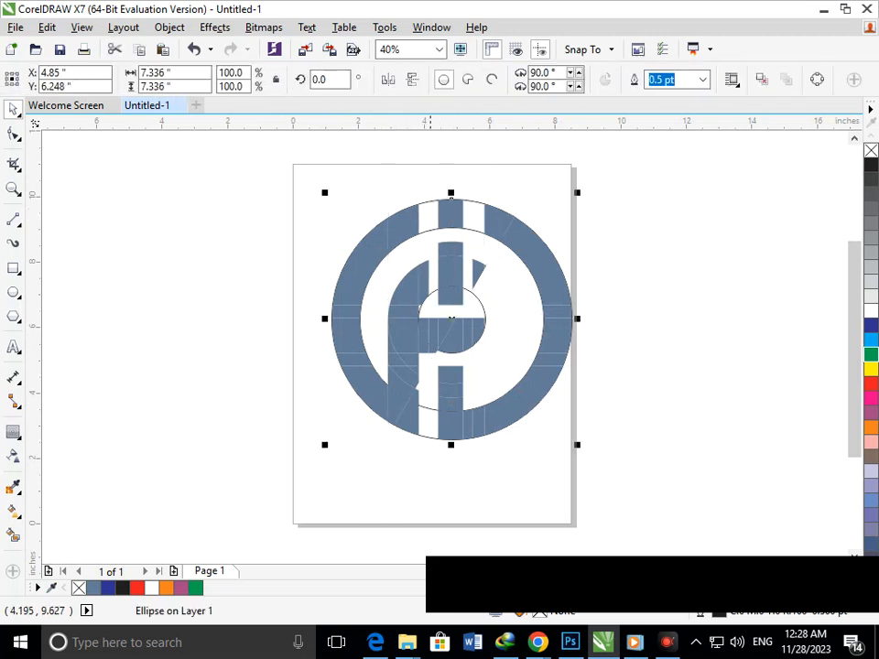
pyautogui.press('Delete')
pyautogui.click(434, 302)
pyautogui.press('Delete')
pyautogui.hotkey('ctrl', 'z')
# Try to Smart Fill the two narrow white gaps along the inner circle's left edge beside the P's stem
pyautogui.click(308, 366)
pyautogui.scroll(6, 427, 309)
pyautogui.click(13, 536)
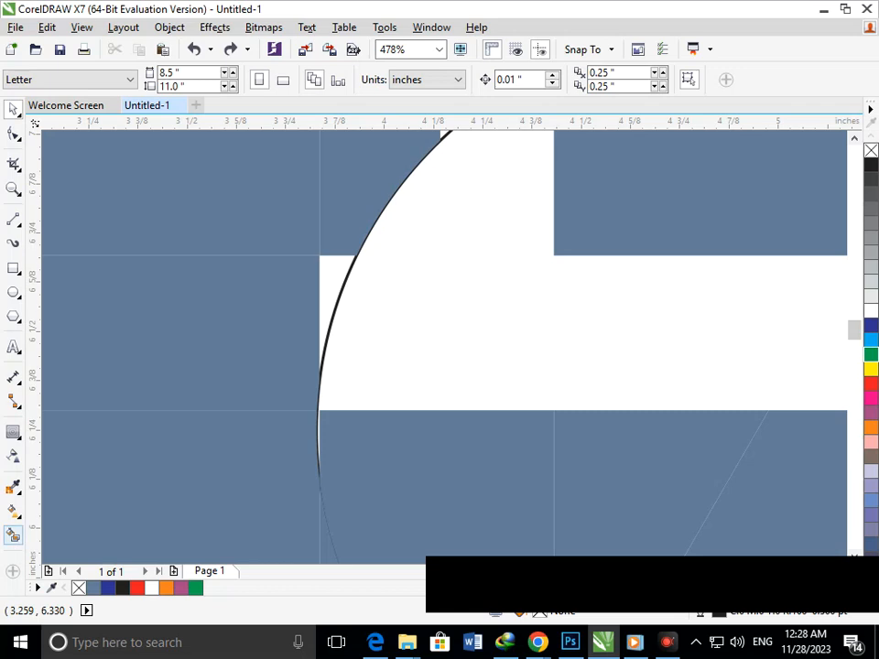
pyautogui.click(325, 289)
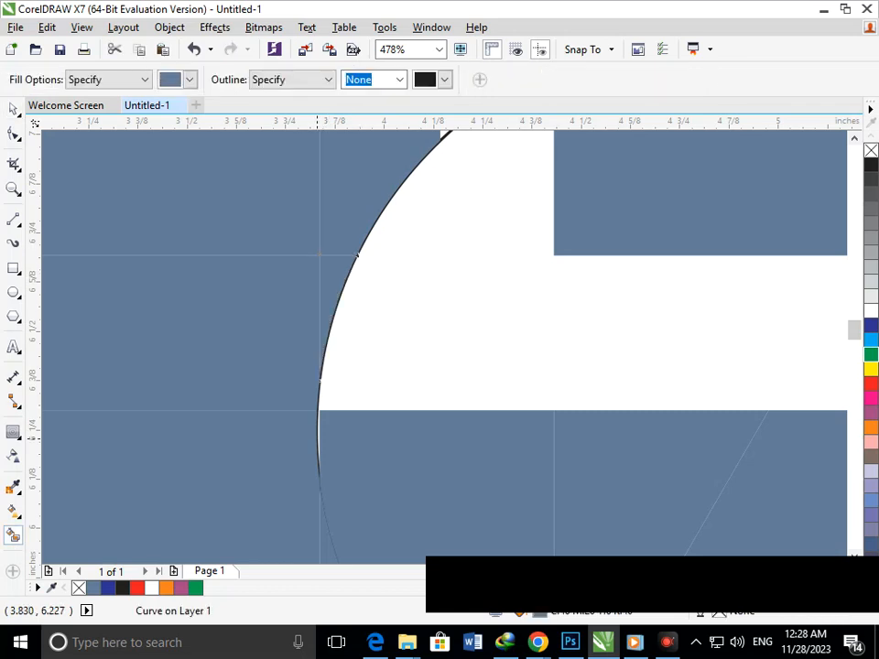
pyautogui.click(321, 438)
pyautogui.hotkey('shift', 'F4')
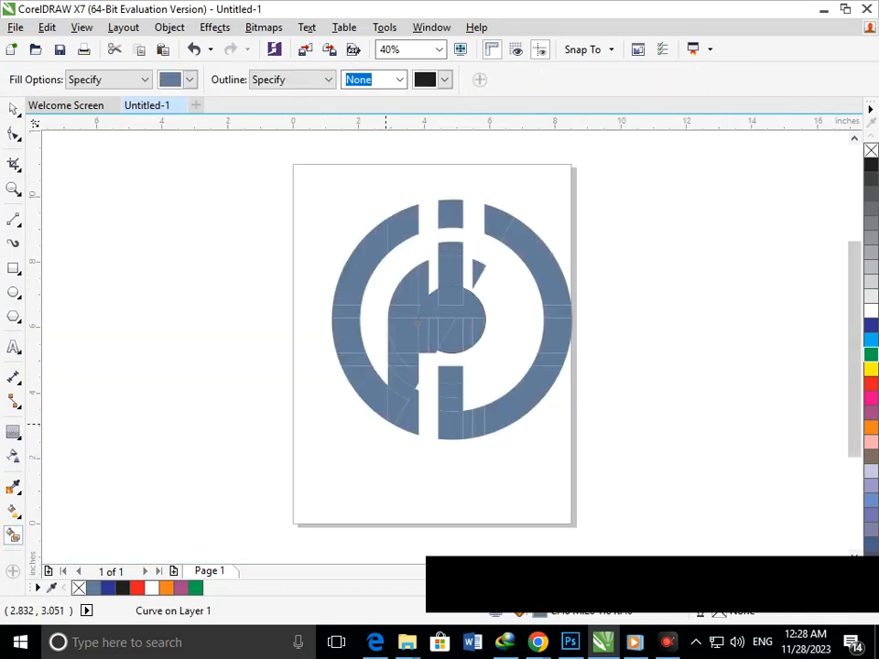
# Undo the latest fills and deletions back to the seven vertical, the diagonal and the two lower horizontal guide lines
pyautogui.hotkey('ctrl', 'z')
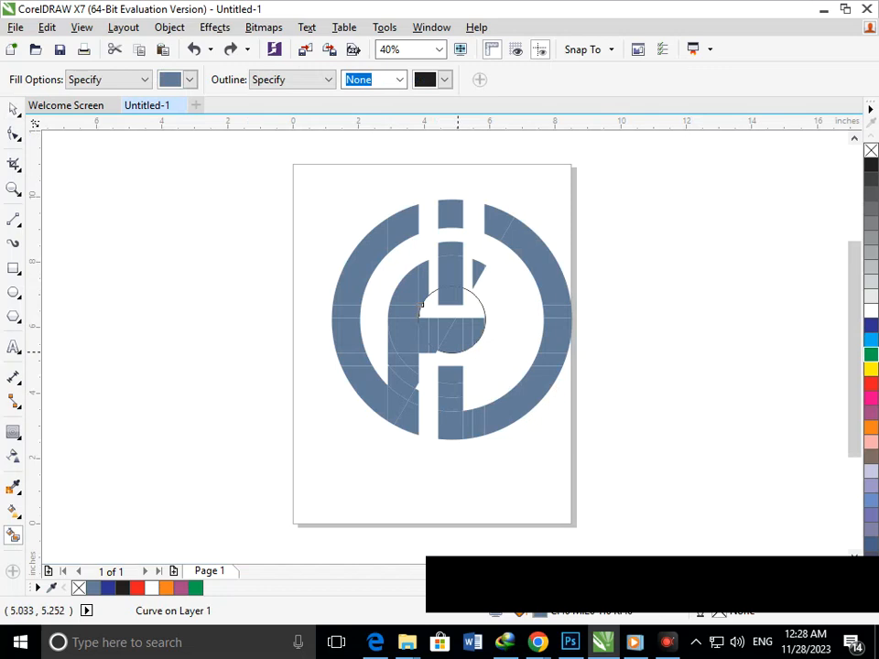
pyautogui.scroll(4, 440, 353)
pyautogui.hotkey('ctrl', 'z')
pyautogui.hotkey('ctrl', 'z')
pyautogui.hotkey('ctrl', 'z')
pyautogui.hotkey('ctrl', 'z')
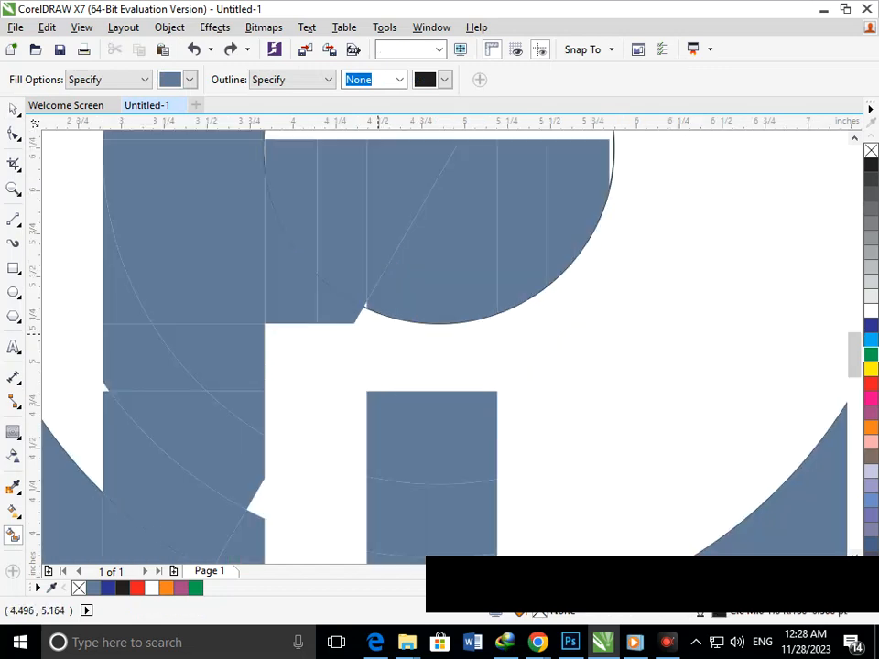
pyautogui.hotkey('ctrl', 'z')
pyautogui.hotkey('ctrl', 'z')
pyautogui.hotkey('ctrl', 'z')
pyautogui.hotkey('ctrl', 'z')
pyautogui.hotkey('ctrl', 'z')
pyautogui.hotkey('ctrl', 'z')
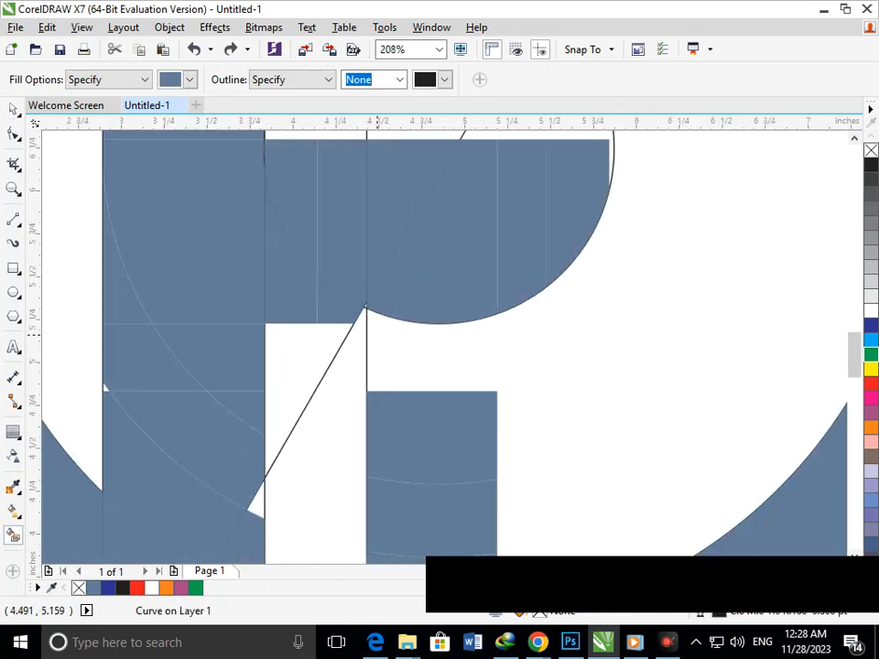
pyautogui.hotkey('ctrl', 'z')
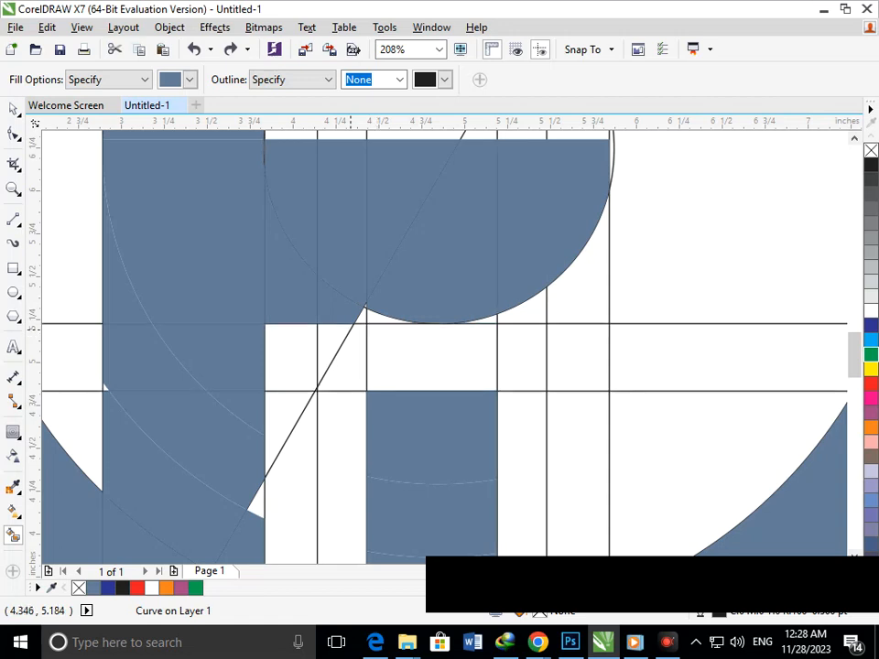
# Smart Fill the small gaps beside the diagonal line along the lower edge of the P's bowl
pyautogui.click(362, 317)
pyautogui.click(378, 319)
pyautogui.moveTo(367, 324); pyautogui.dragTo(466, 377)
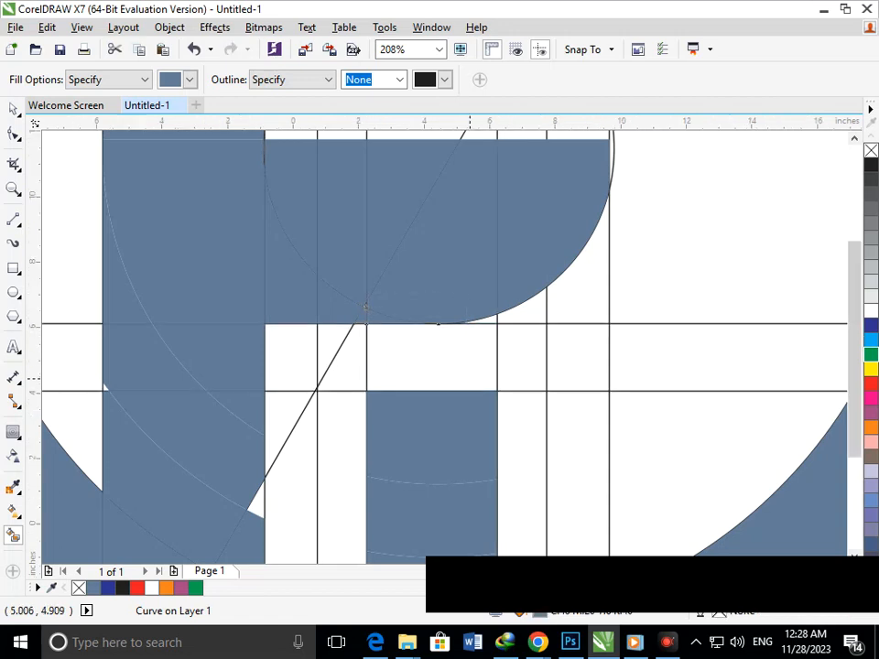
# Smart Fill the white wedge beside the diagonal line and the small notch on the left edge of the P's stem
pyautogui.scroll(-2, 466, 378)
pyautogui.moveTo(367, 351); pyautogui.dragTo(422, 417)
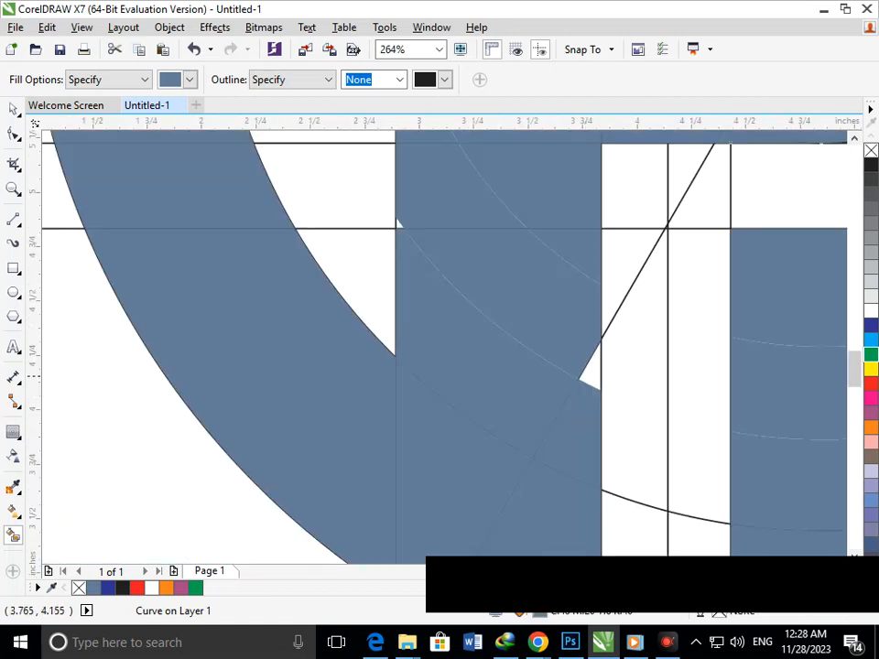
pyautogui.click(595, 377)
pyautogui.click(401, 224)
pyautogui.press('F3')
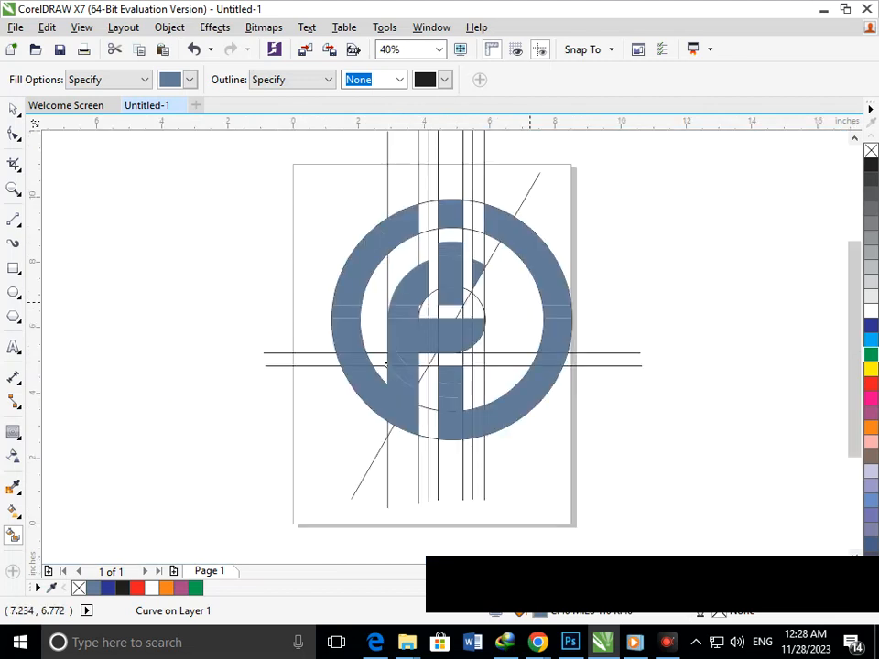
# Smart Fill the gap between the P's stem and the left arc of the innermost circle
pyautogui.press('F2')
pyautogui.moveTo(391, 287); pyautogui.dragTo(456, 334)
pyautogui.click(414, 320)
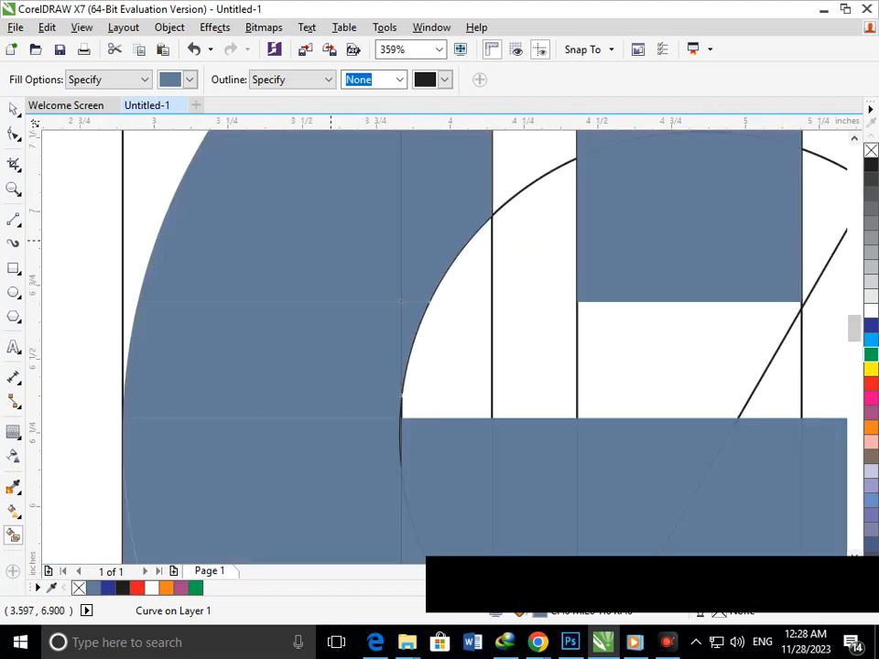
pyautogui.press('F3')
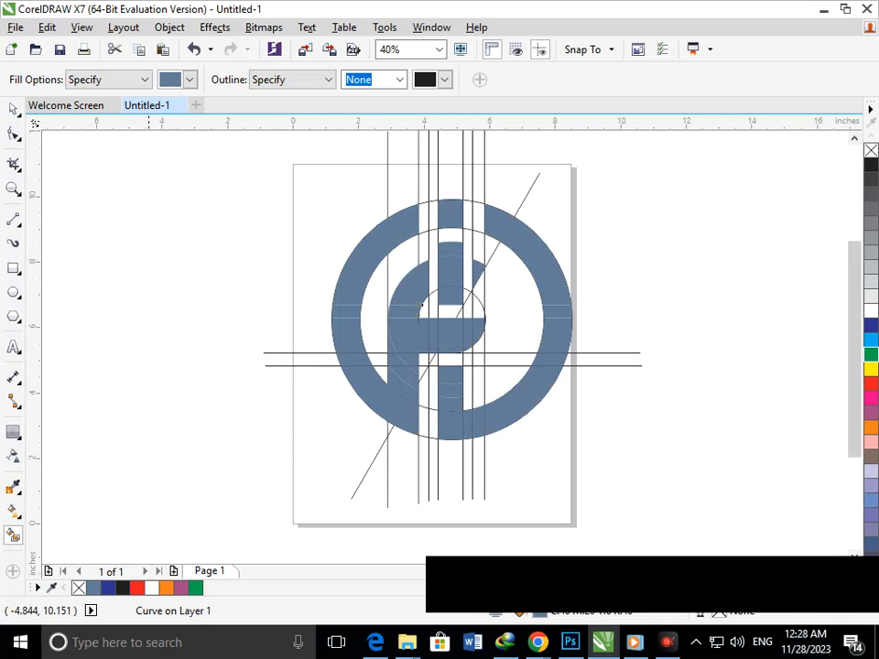
# Delete the two outer circle outlines, the three leftmost vertical guide lines and the diagonal line
pyautogui.click(13, 109)
pyautogui.click(81, 209)
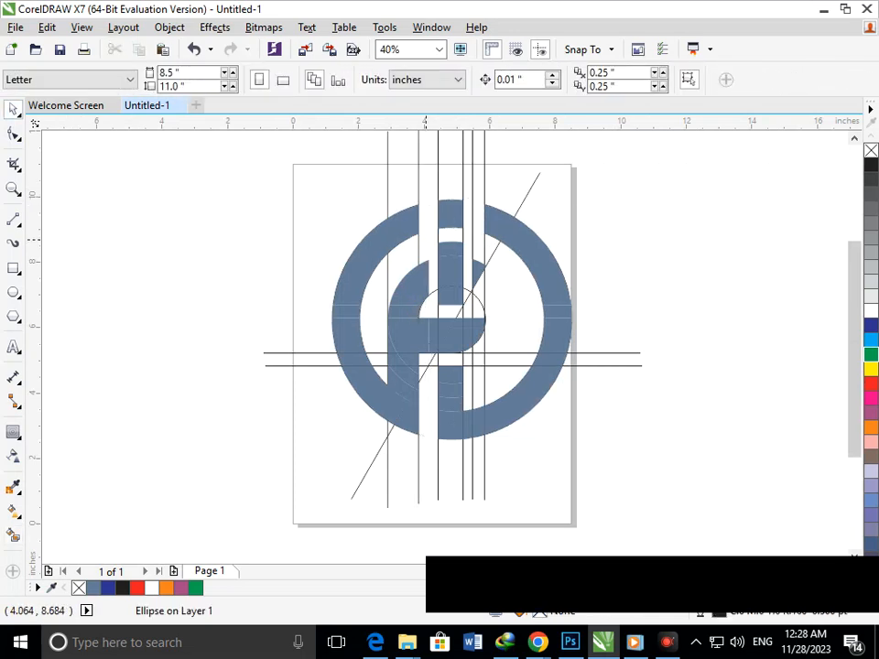
pyautogui.click(387, 263)
pyautogui.press('Delete')
pyautogui.click(418, 250)
pyautogui.press('Delete')
pyautogui.click(521, 204)
pyautogui.press('Delete')
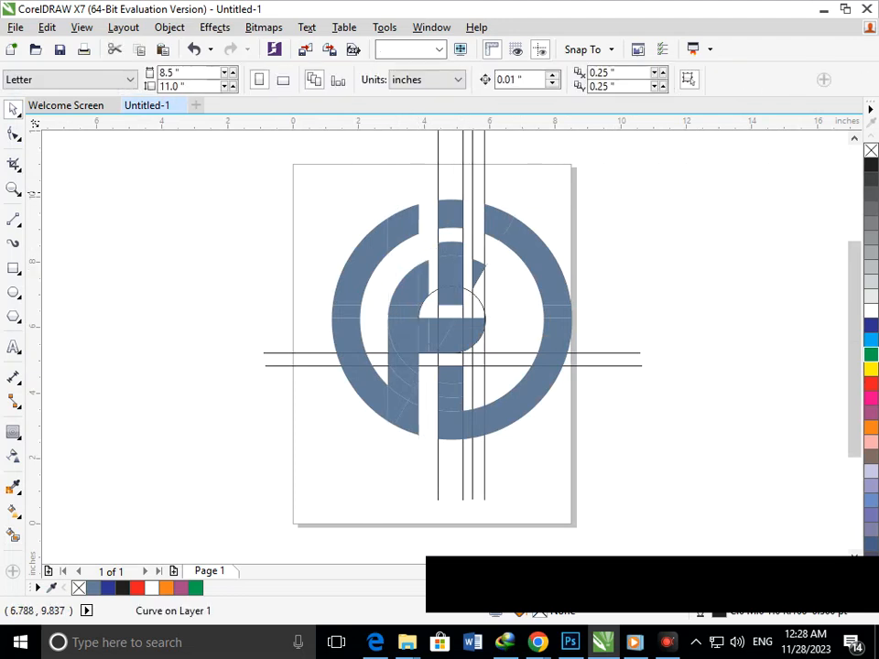
# Delete the four remaining vertical guide lines
pyautogui.click(484, 186)
pyautogui.press('Delete')
pyautogui.click(471, 181)
pyautogui.press('Delete')
pyautogui.click(464, 178)
pyautogui.press('Delete')
pyautogui.click(438, 175)
pyautogui.press('Delete')
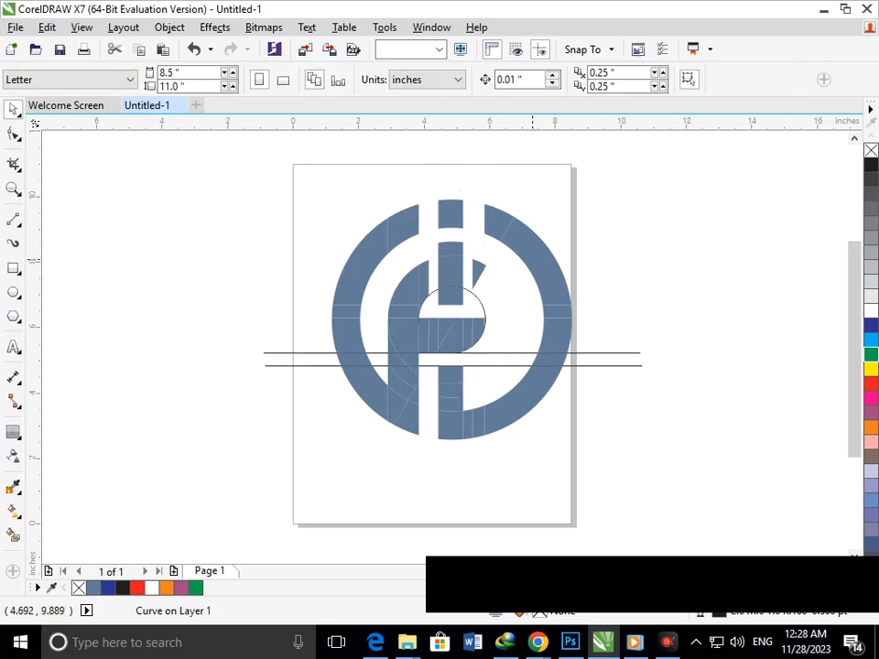
# Delete the two horizontal guide lines and the innermost circle's outline
pyautogui.click(600, 363)
pyautogui.press('Delete')
pyautogui.click(593, 353)
pyautogui.press('Delete')
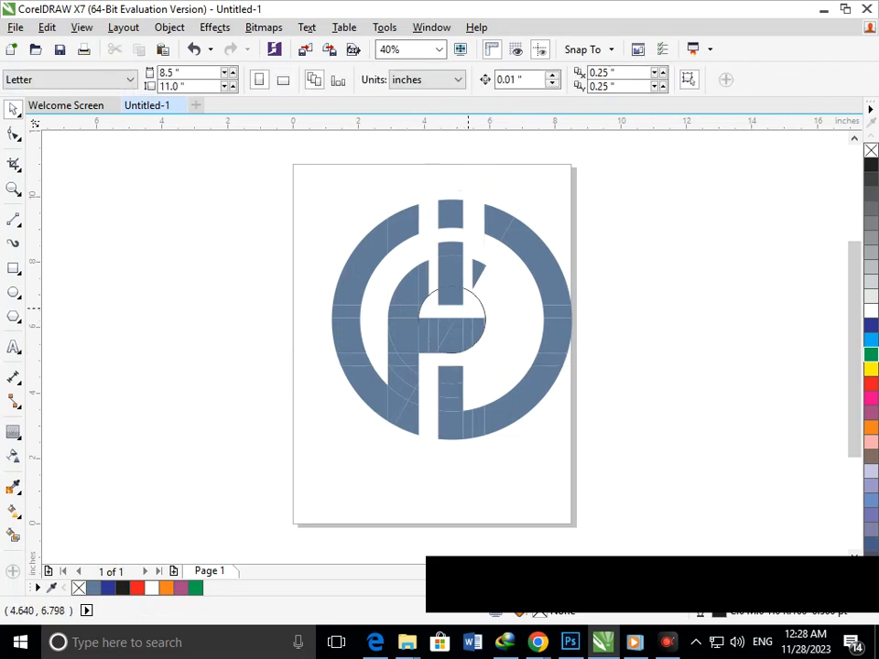
pyautogui.click(477, 308)
pyautogui.press('Delete')
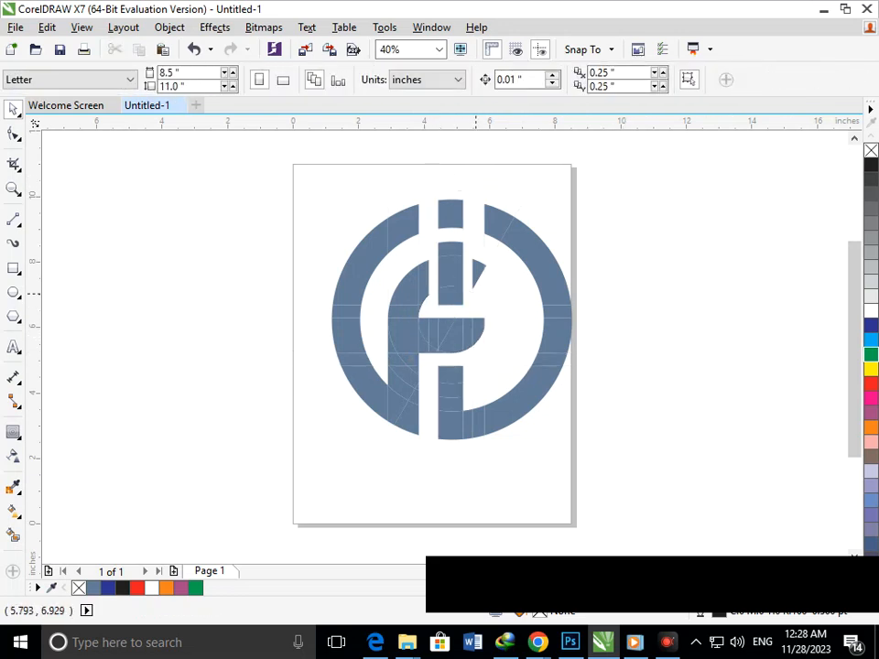
# Select all the filled logo pieces and weld them into one shape
pyautogui.moveTo(290, 167); pyautogui.dragTo(608, 480)
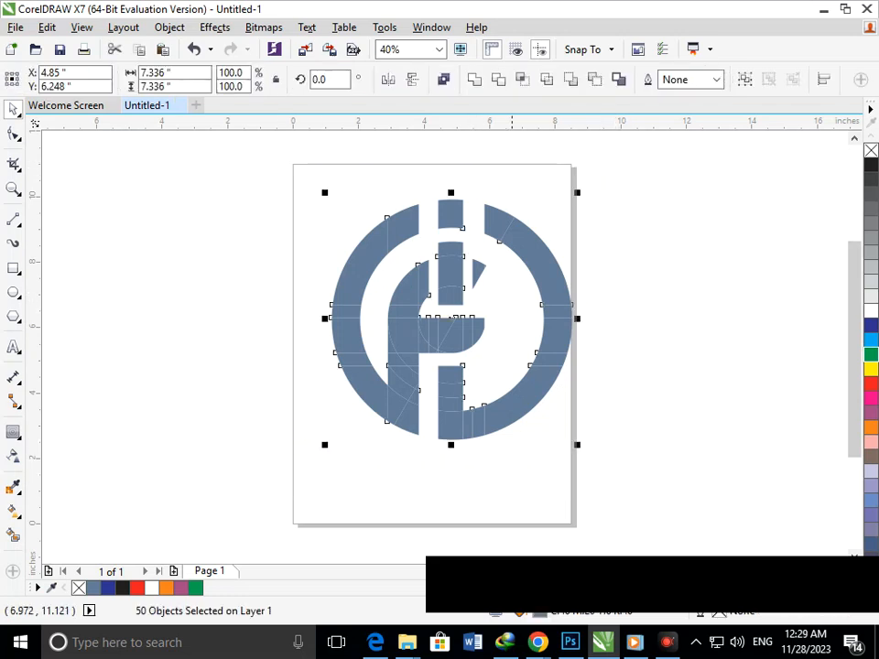
pyautogui.click(474, 80)
pyautogui.click(692, 376)
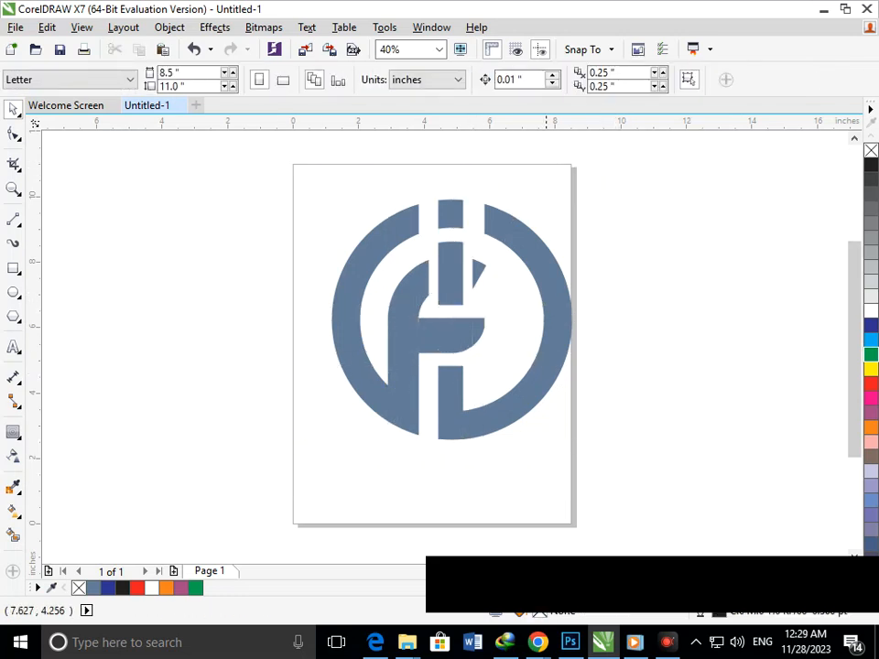
# Close the white sliver between the P's stem and bowl by moving the bowl's upper-left node onto the arc and deleting the sliver's lower nodes
pyautogui.press('F2')
pyautogui.moveTo(386, 309); pyautogui.dragTo(471, 356)
pyautogui.press('F2')
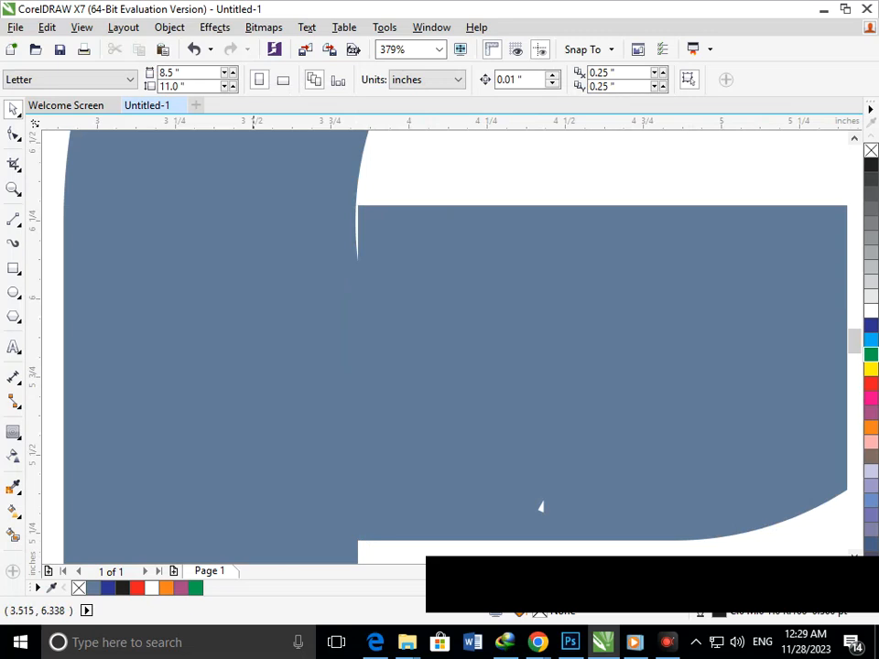
pyautogui.moveTo(275, 171); pyautogui.dragTo(428, 316)
pyautogui.click(13, 134)
pyautogui.click(496, 293)
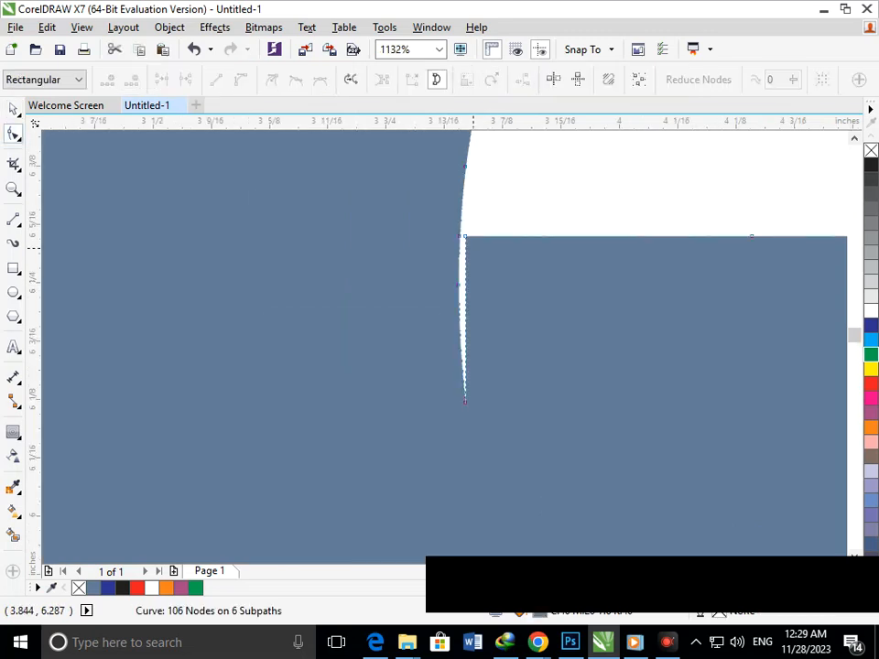
pyautogui.moveTo(466, 236); pyautogui.dragTo(459, 236)
pyautogui.moveTo(481, 386); pyautogui.dragTo(453, 419)
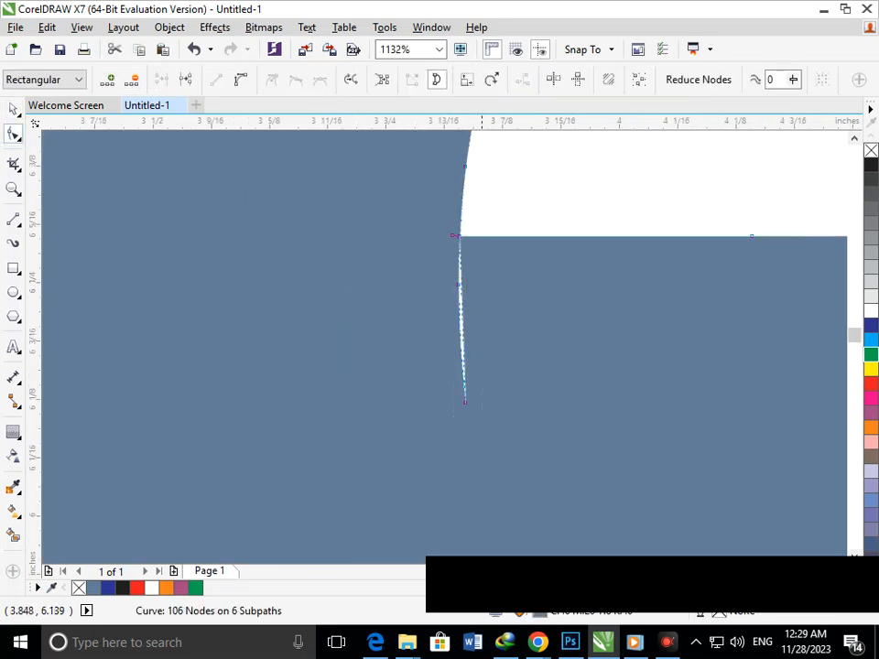
pyautogui.press('Delete')
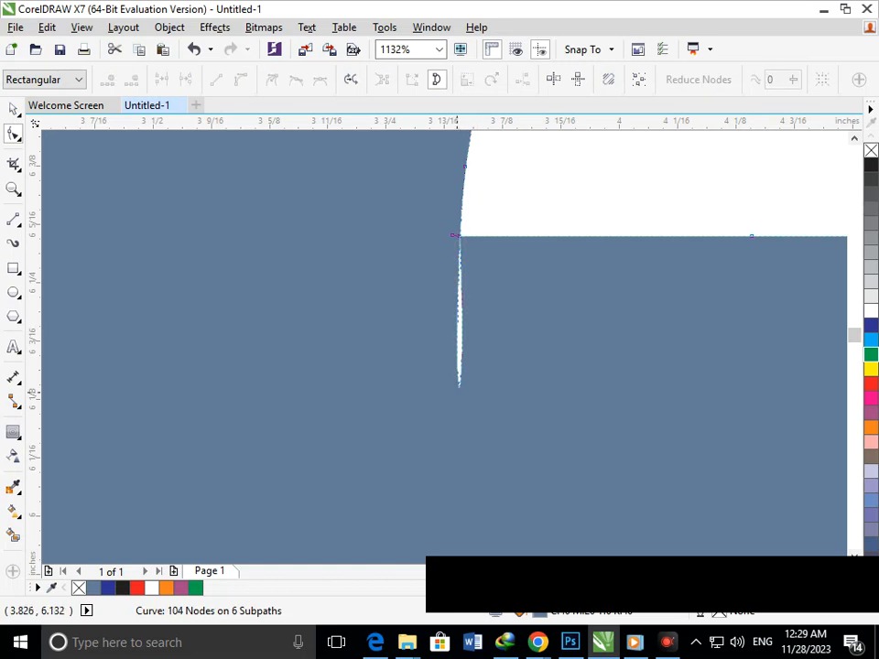
pyautogui.moveTo(460, 378); pyautogui.dragTo(459, 235)
# Delete the nodes of the tiny triangular hole near the bottom of the P's bowl
pyautogui.scroll(-3, 541, 508)
pyautogui.scroll(-5, 449, 329)
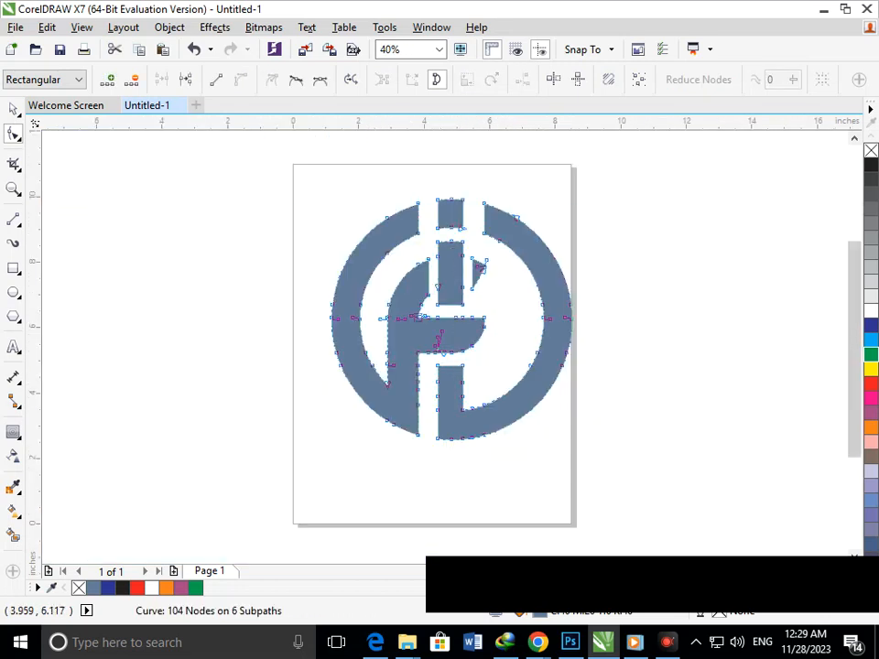
pyautogui.scroll(5, 445, 318)
pyautogui.scroll(4, 283, 368)
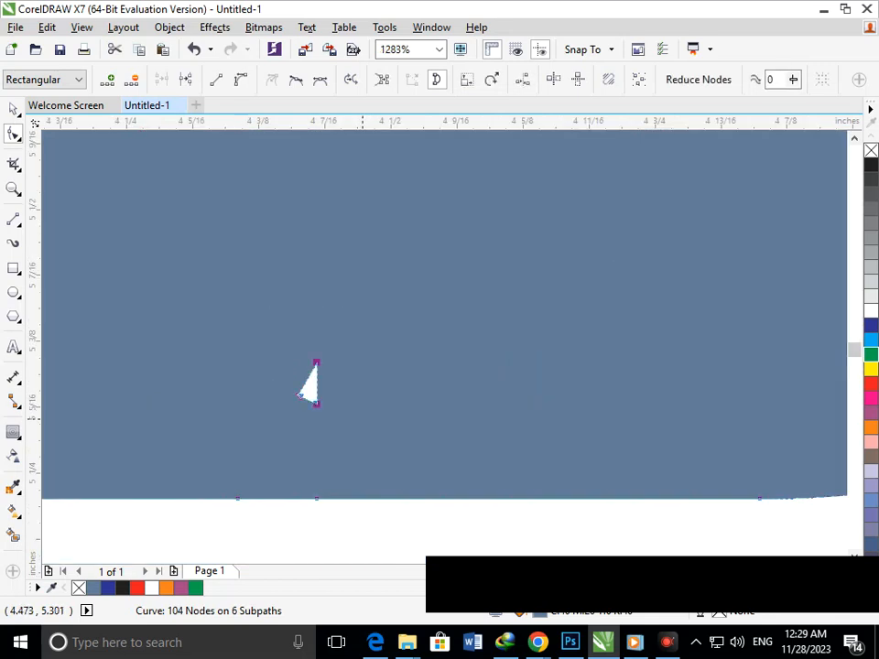
pyautogui.press('Delete')
pyautogui.scroll(-5, 373, 331)
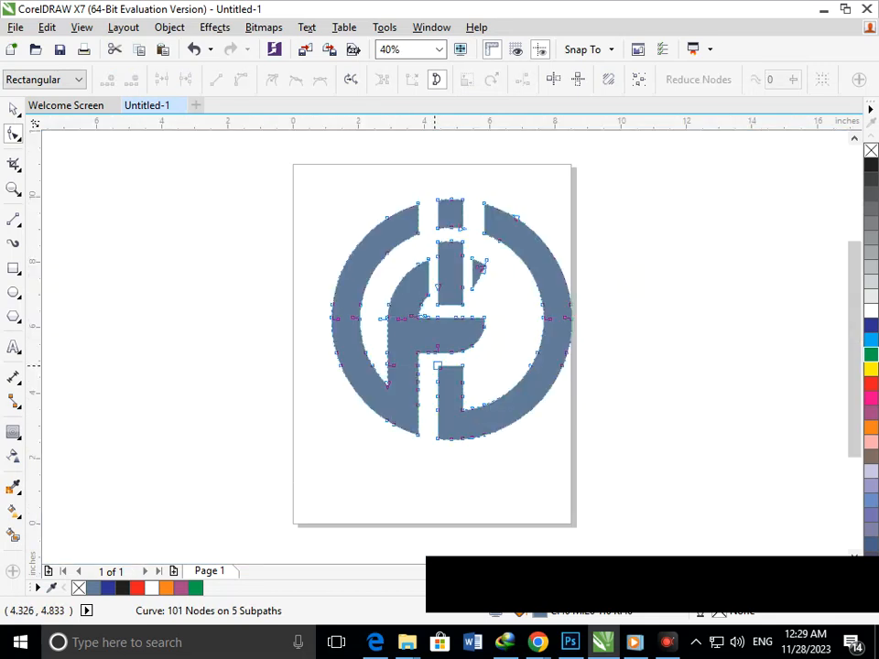
# Select the whole logo and set both its fill and outline to dark blue
pyautogui.click(13, 109)
pyautogui.moveTo(275, 177); pyautogui.dragTo(670, 516)
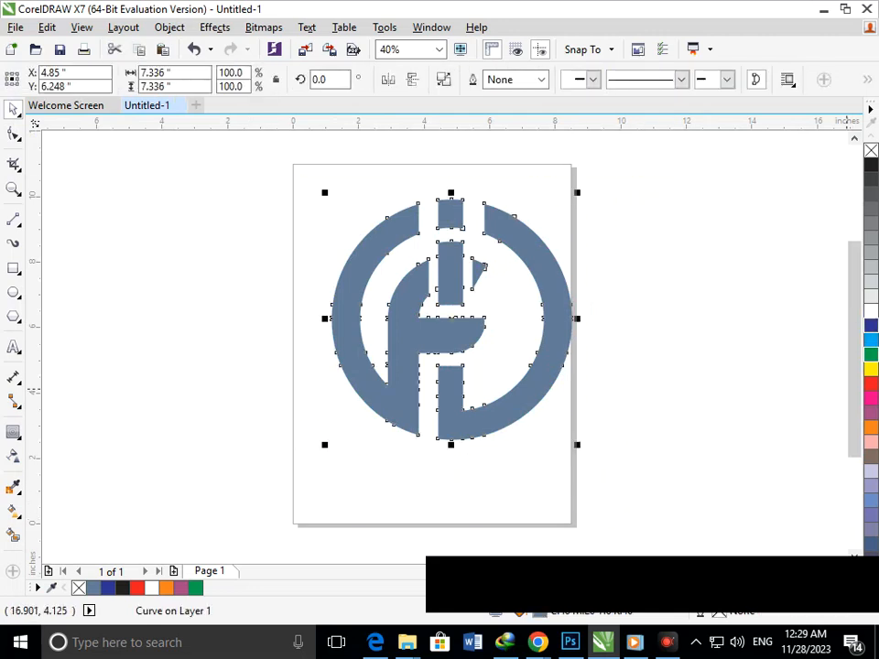
pyautogui.click(871, 326)
pyautogui.rightClick(870, 325)
pyautogui.click(751, 366)
# Select the whole logo and move it about 1 inch to the right and slightly down
pyautogui.moveTo(287, 171); pyautogui.dragTo(636, 530)
pyautogui.moveTo(503, 424); pyautogui.dragTo(437, 440)
pyautogui.click(543, 334)
pyautogui.scroll(-1, 593, 350)
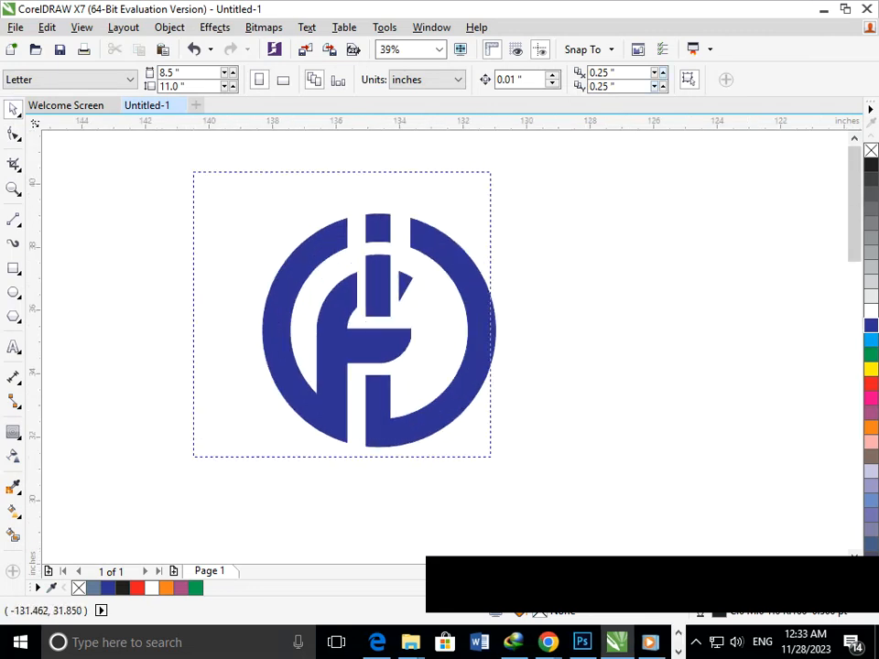
pyautogui.moveTo(491, 456); pyautogui.dragTo(506, 460)
pyautogui.moveTo(441, 423); pyautogui.dragTo(471, 431)
pyautogui.click(581, 469)
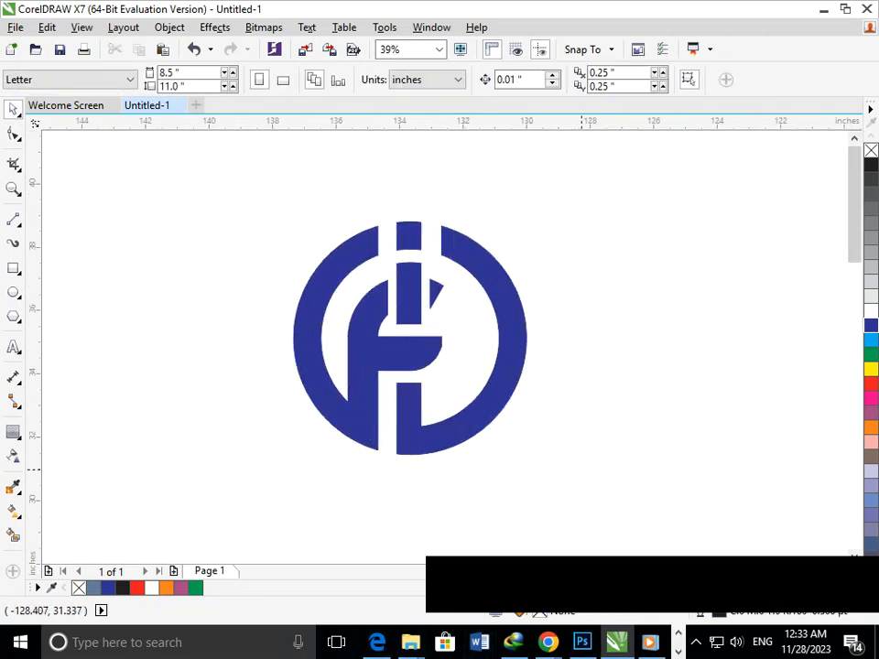